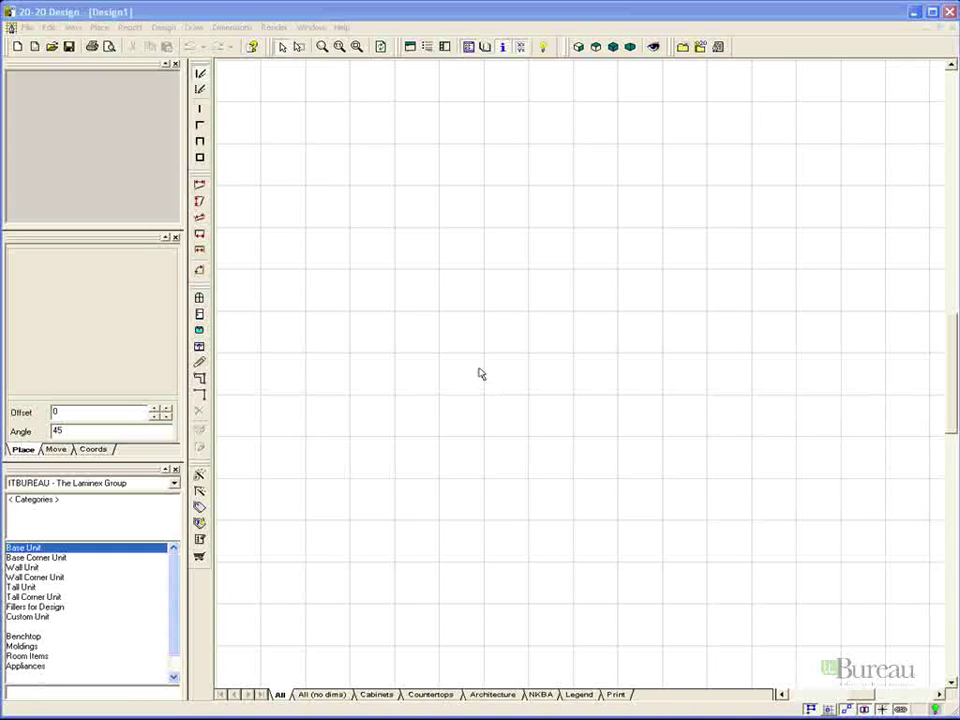
left_click(99, 28)
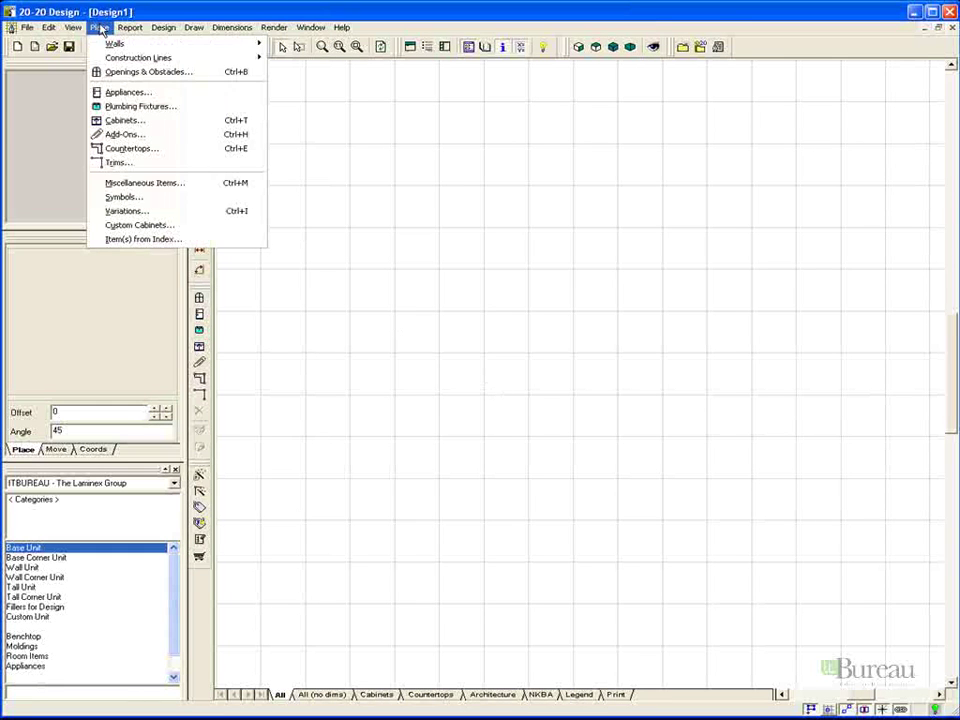
mouse_move(106, 48)
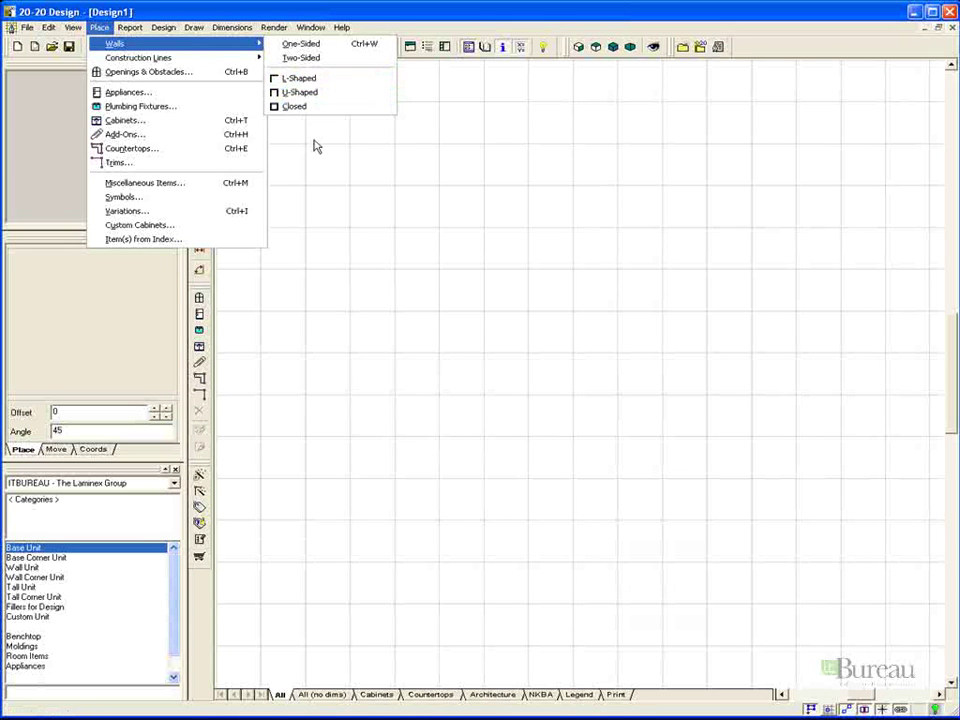
left_click(296, 107)
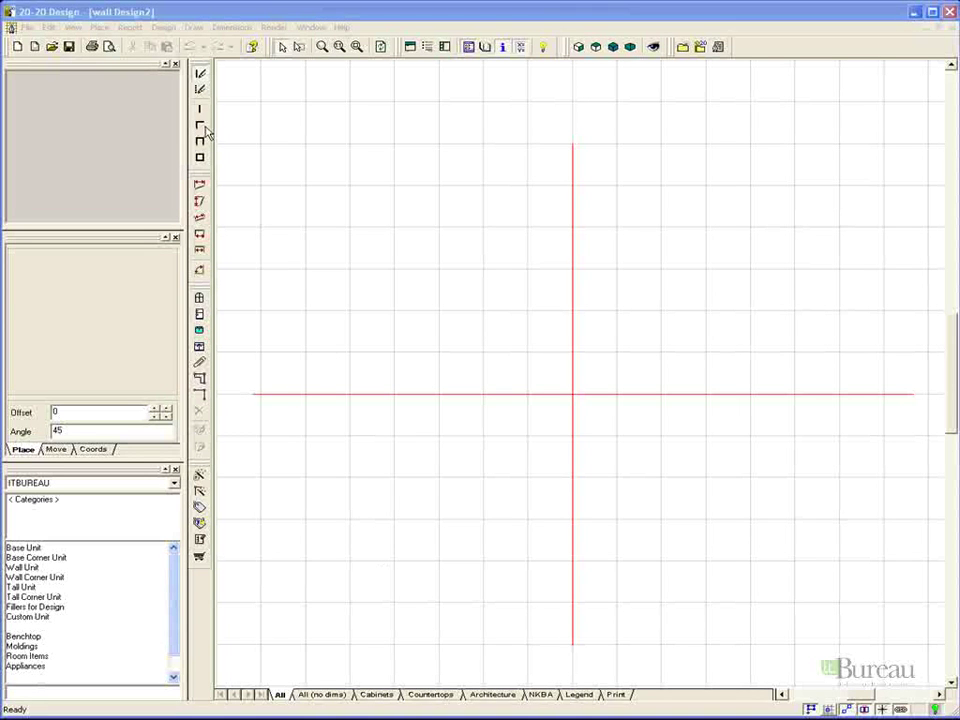
- Start and cancel two trial continuous walls, then close back to the empty Design2 plan
left_click(201, 109)
left_click(343, 540)
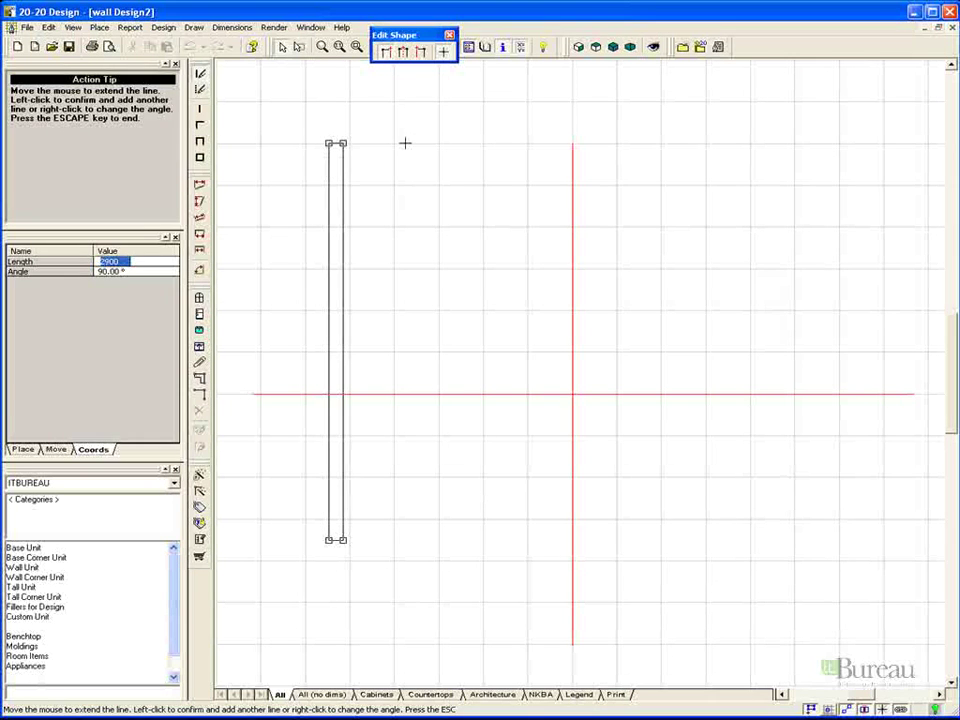
key("Escape")
left_click(298, 228)
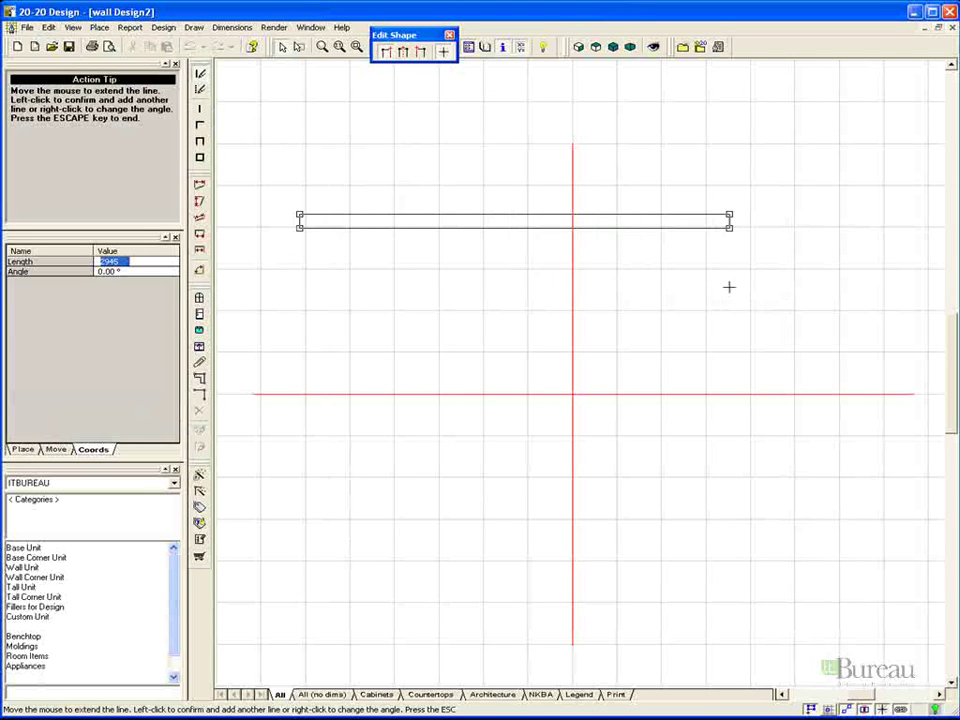
key("Escape")
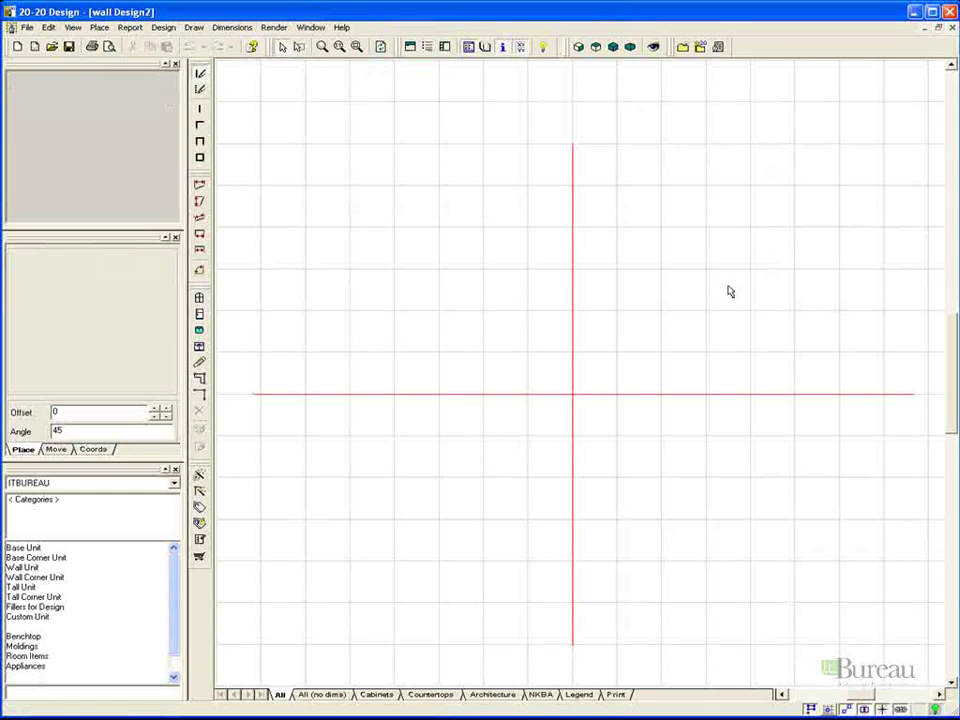
key("ctrl+F4")
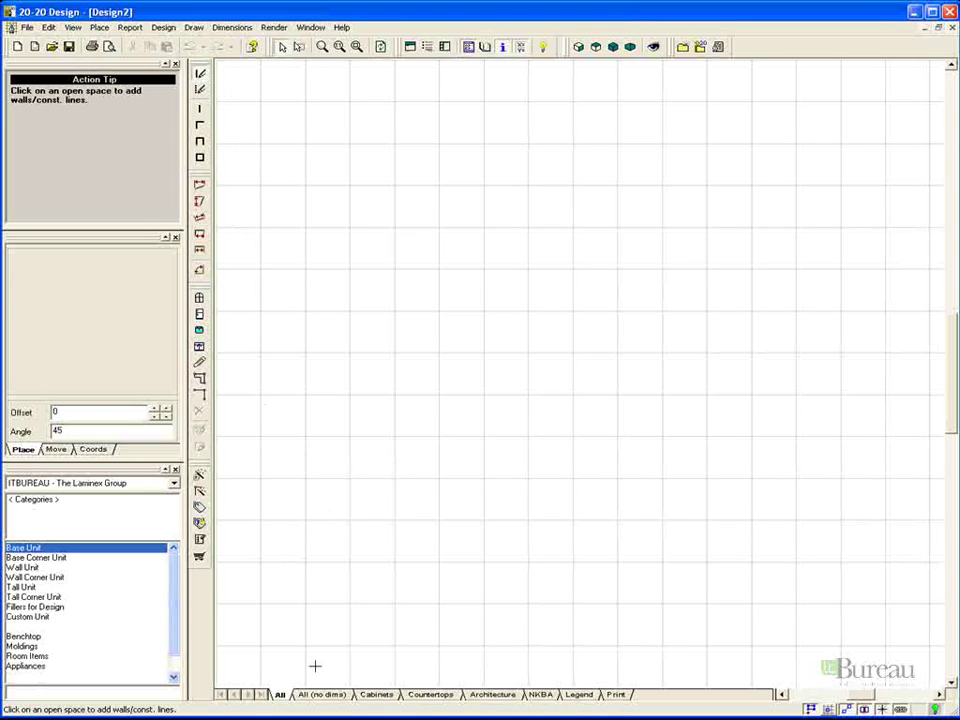
- Draw a 2210 vertical left wall, then a horizontal top wall meeting it at a right angle
left_click(295, 559)
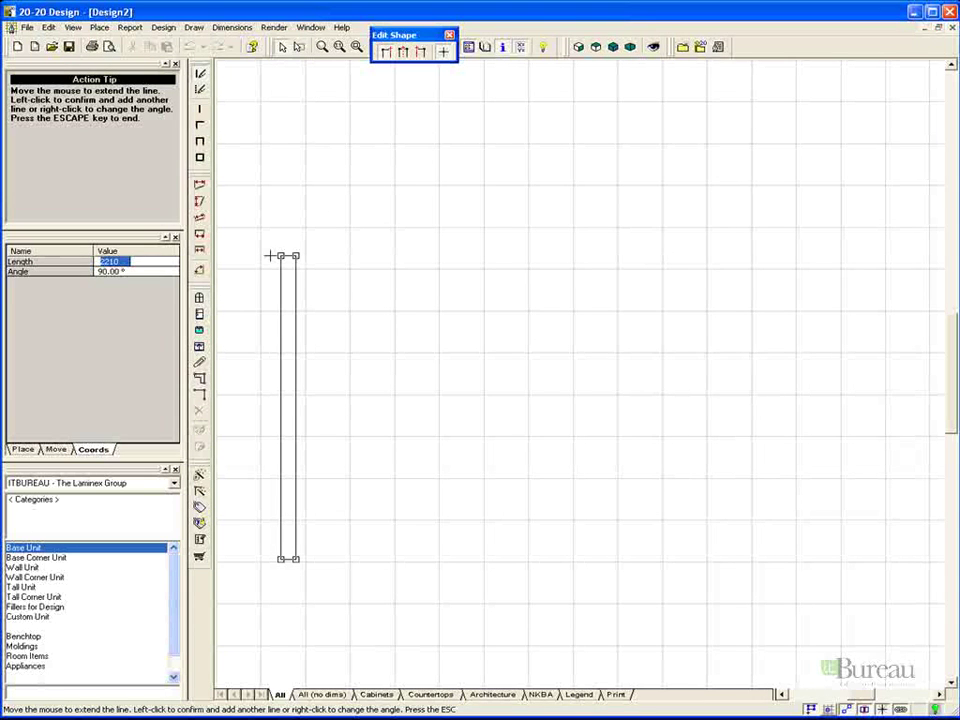
left_click(270, 256)
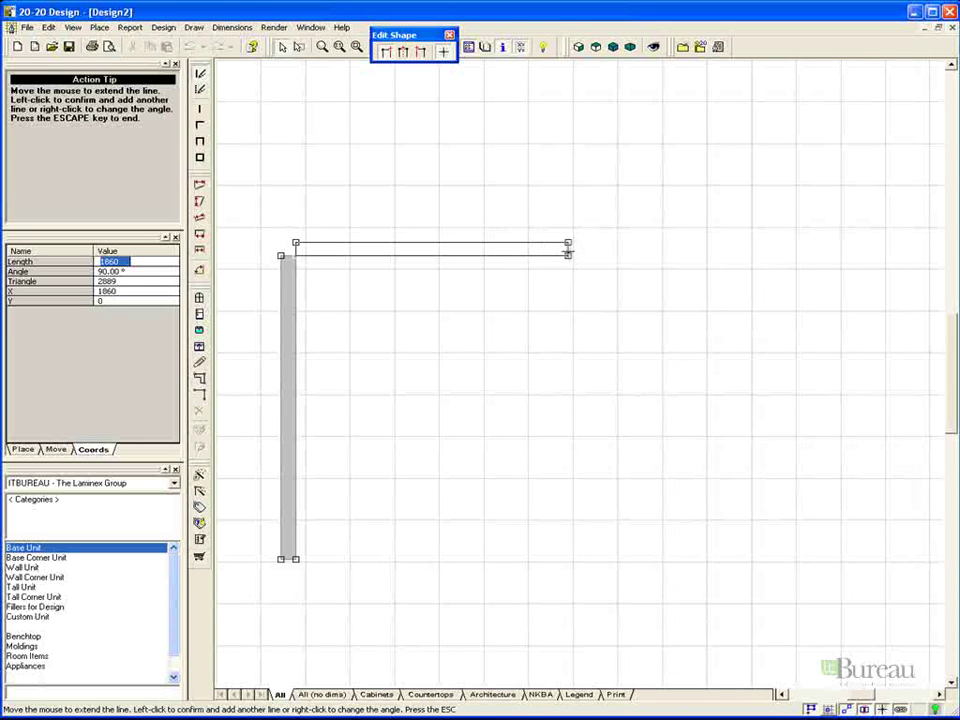
left_click(573, 253)
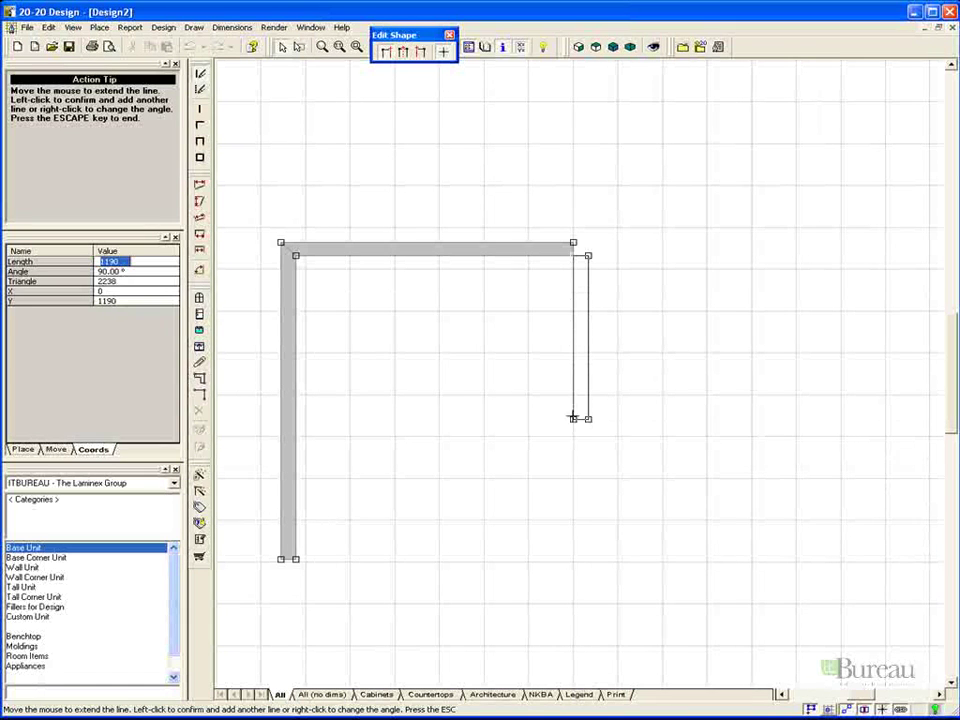
- Add a 1515-long wall at 125° off the top wall and end the wall run
right_click(573, 459)
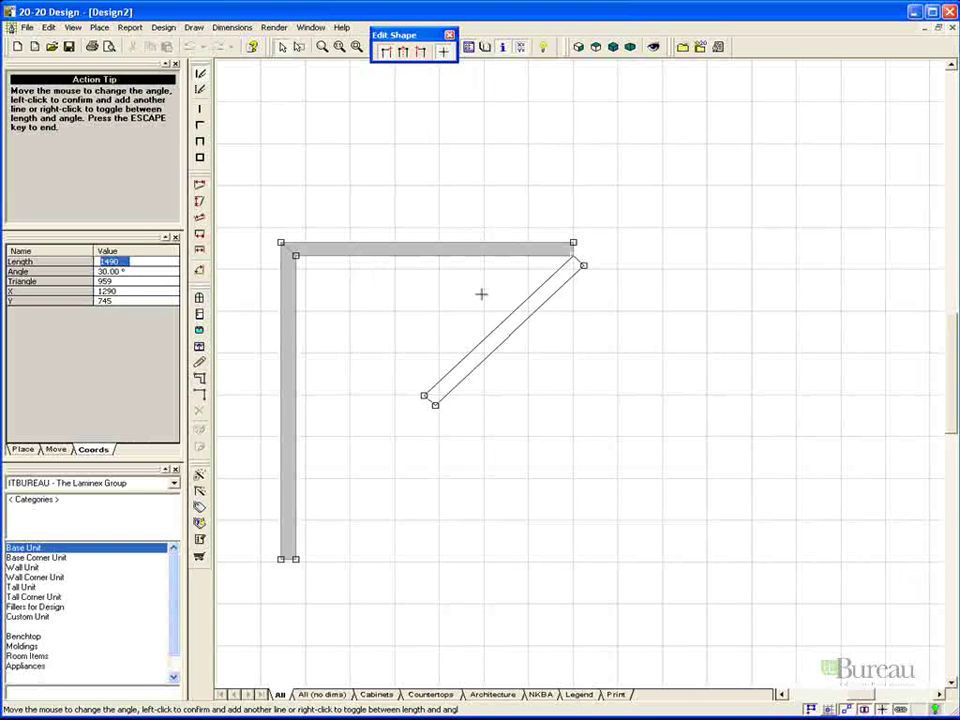
right_click(618, 329)
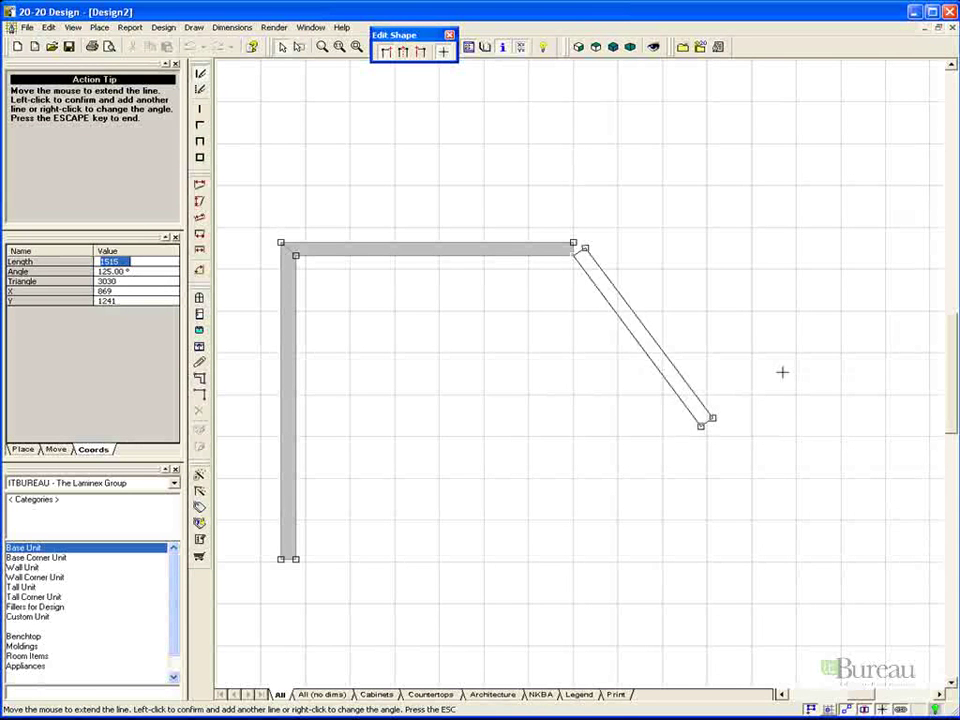
key("Return")
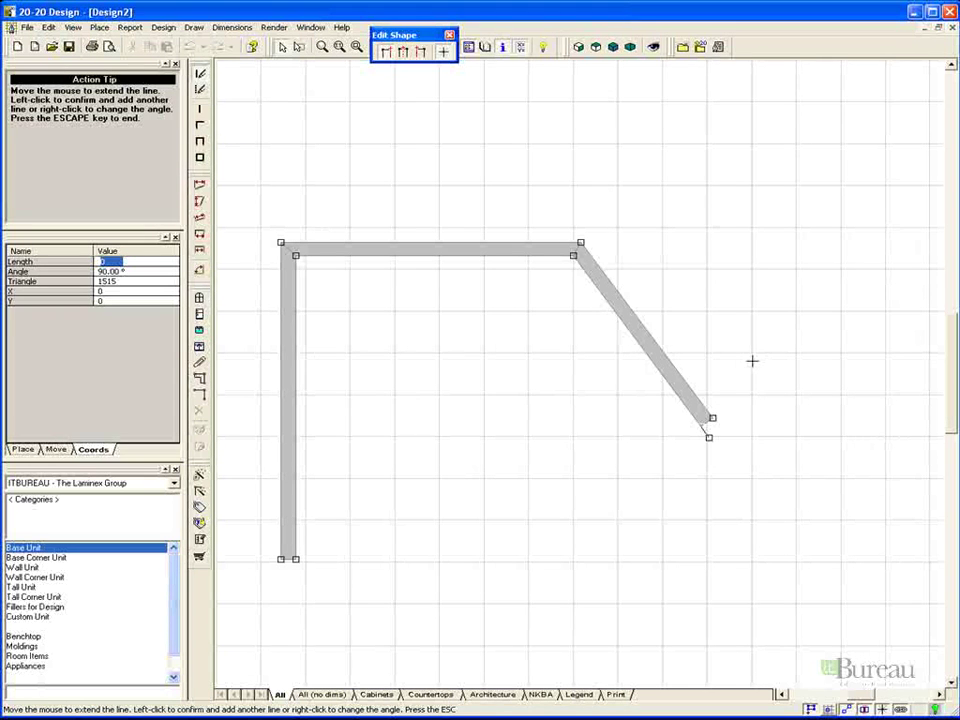
key("Escape")
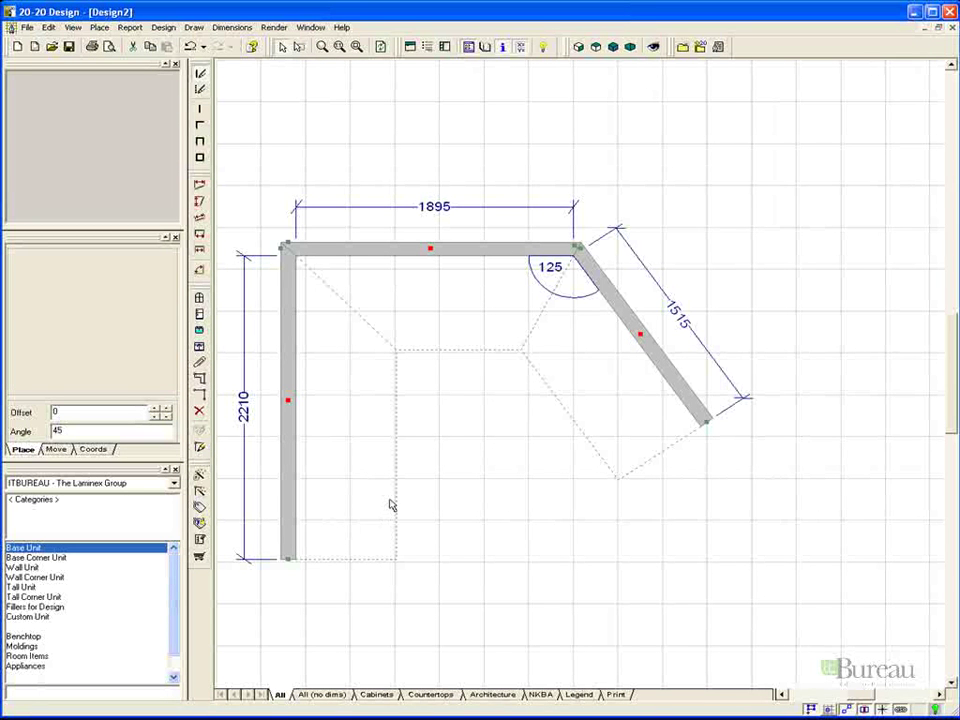
- Zoom in on the top wall run, then fit the whole design to the window
scroll(482, 441, "down", 2)
scroll(482, 441, "up", 2)
scroll(482, 441, "down", 3)
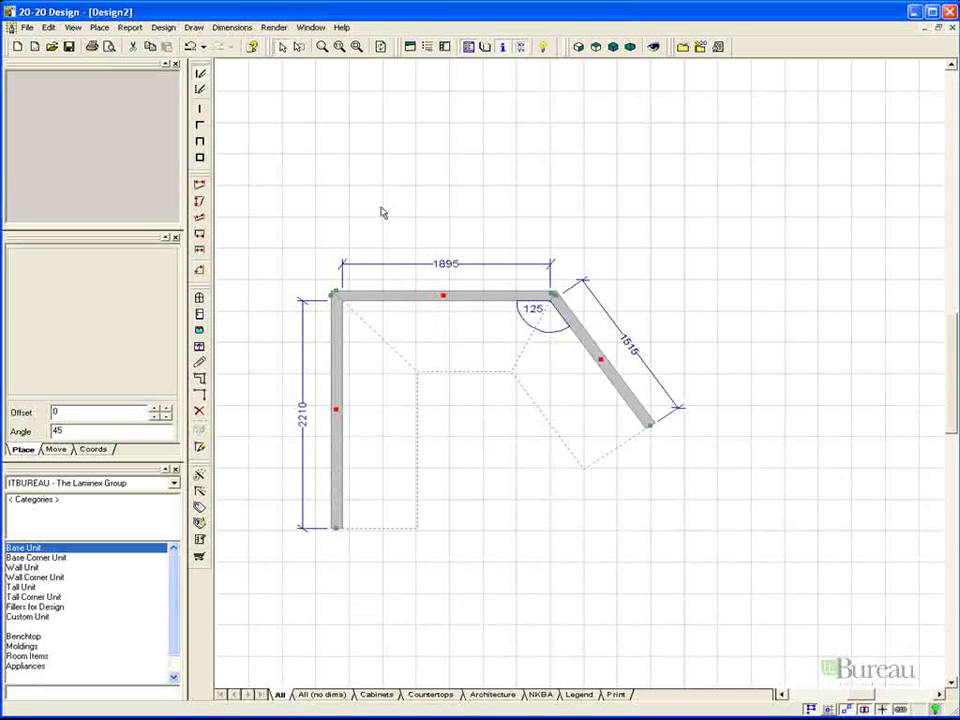
left_click(323, 47)
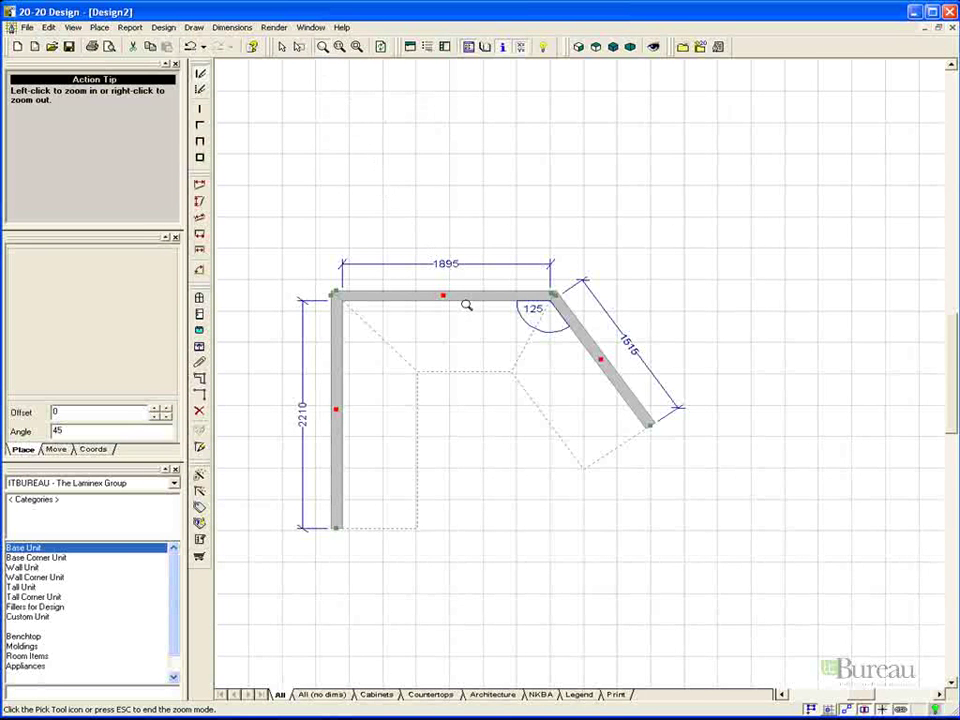
left_click(497, 300)
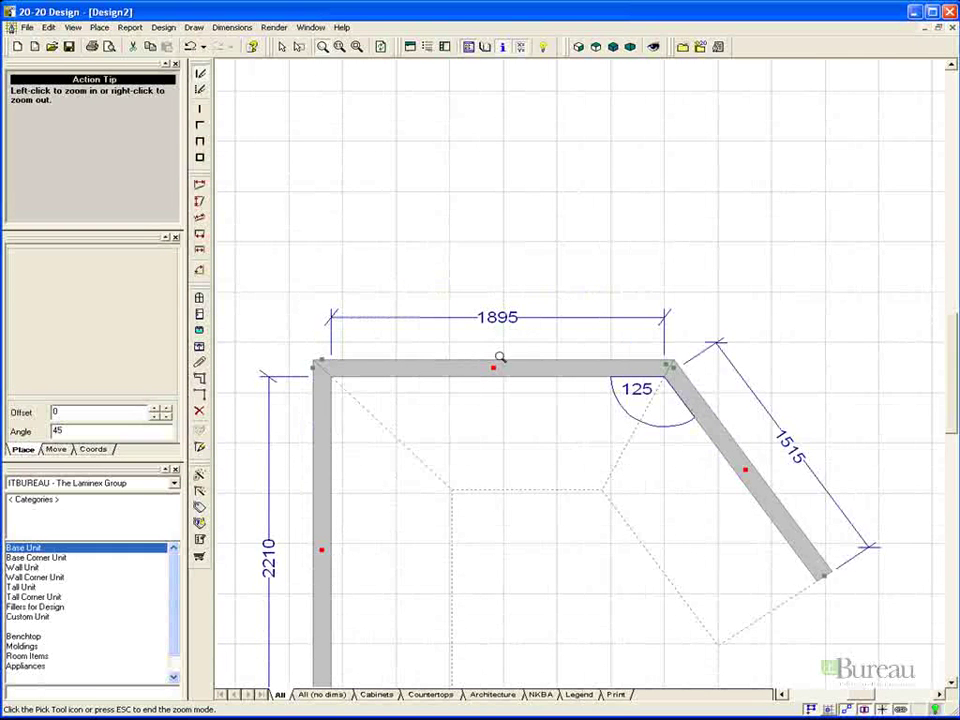
right_click(509, 405)
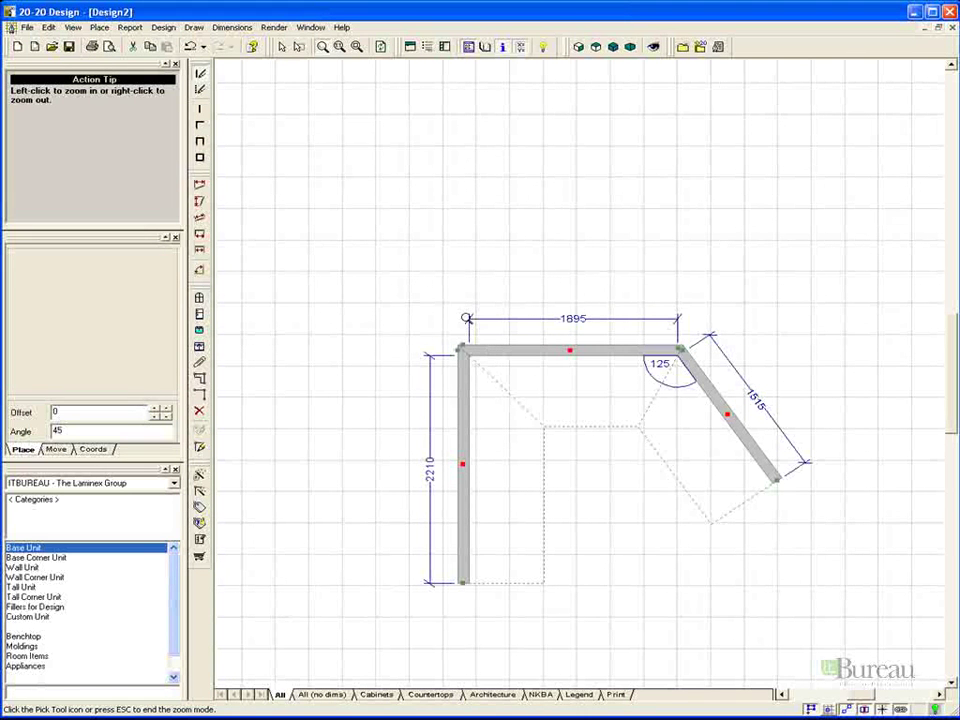
left_click(339, 46)
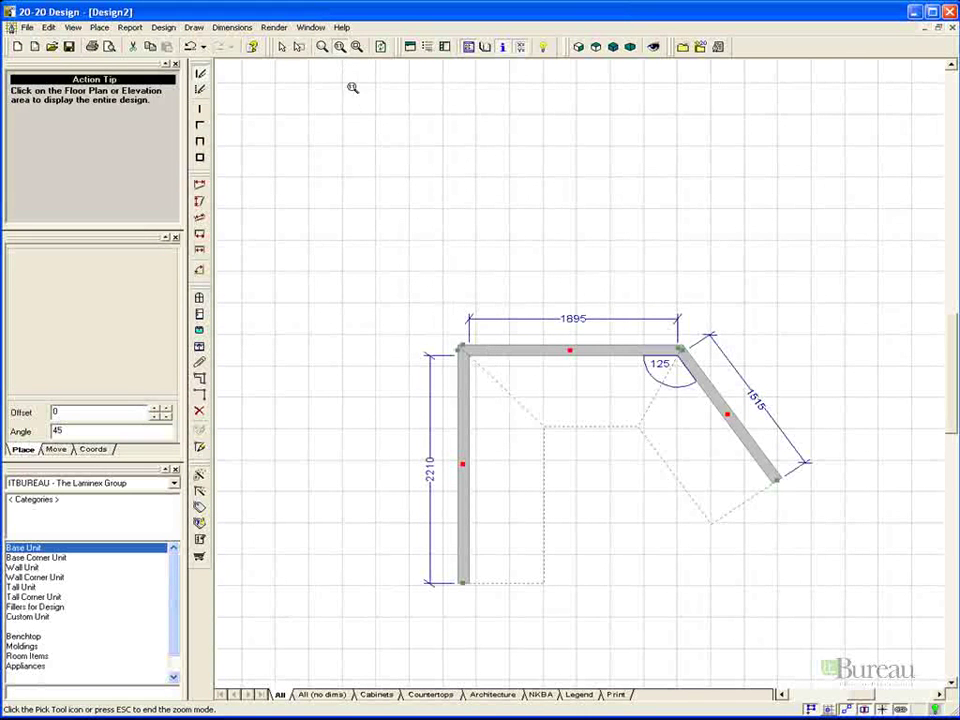
left_click(472, 328)
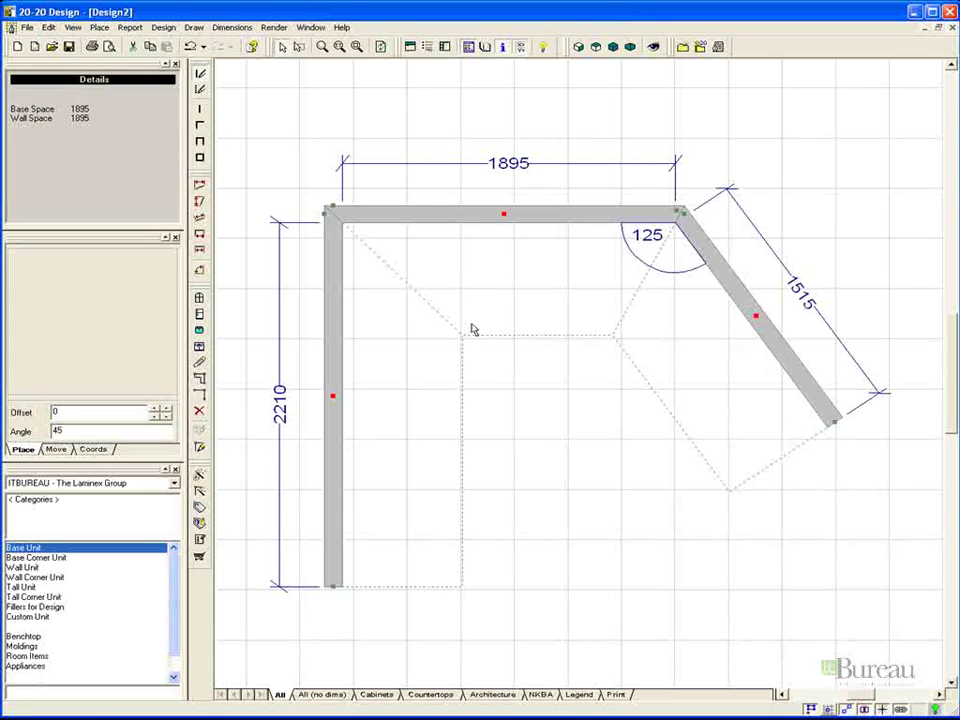
- Box-zoom onto the 125° corner, then zoom back out to the whole design
left_click(356, 46)
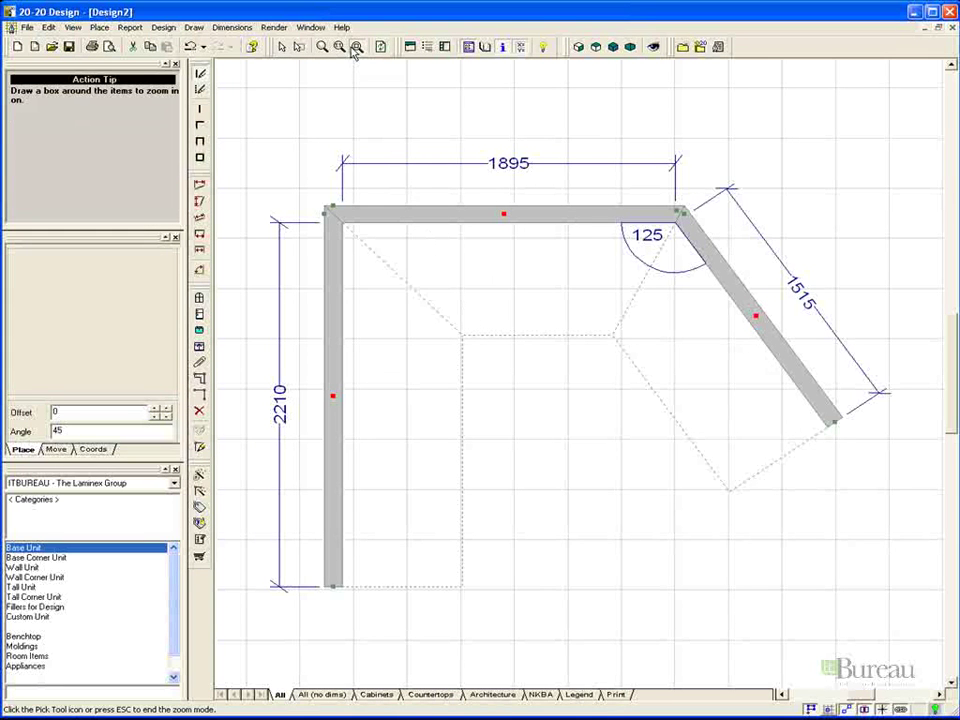
mouse_move(536, 128)
left_mouse_down()
mouse_move(626, 129)
mouse_move(776, 166)
mouse_move(808, 261)
mouse_move(808, 368)
left_mouse_up()
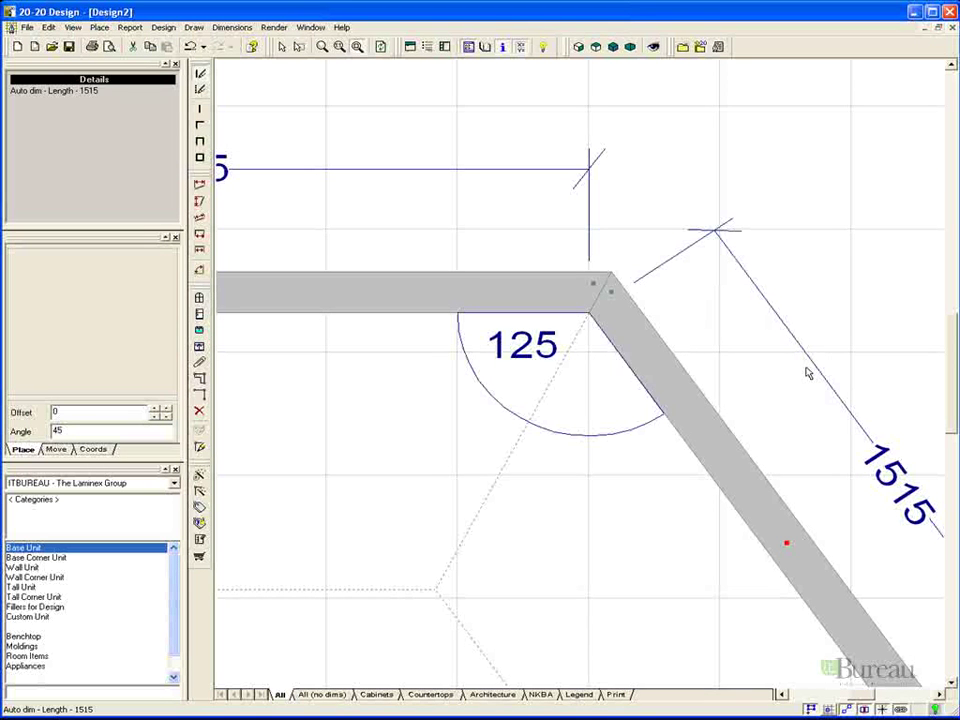
left_click(340, 46)
left_click(430, 190)
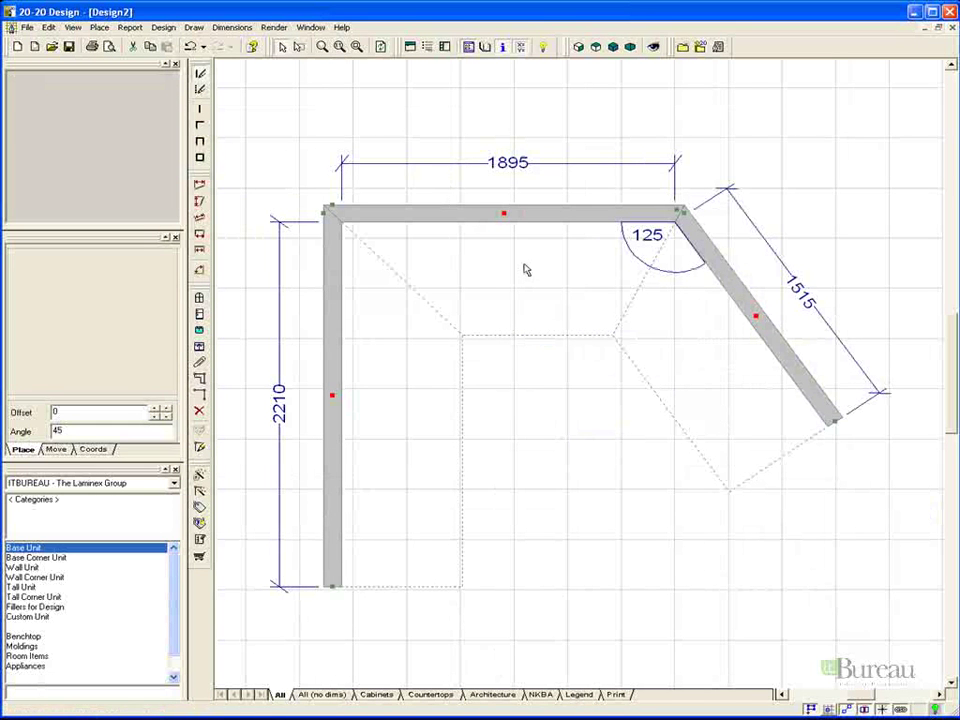
- Select the three walls with their dimensions and delete them
mouse_move(526, 270)
mouse_move(503, 222)
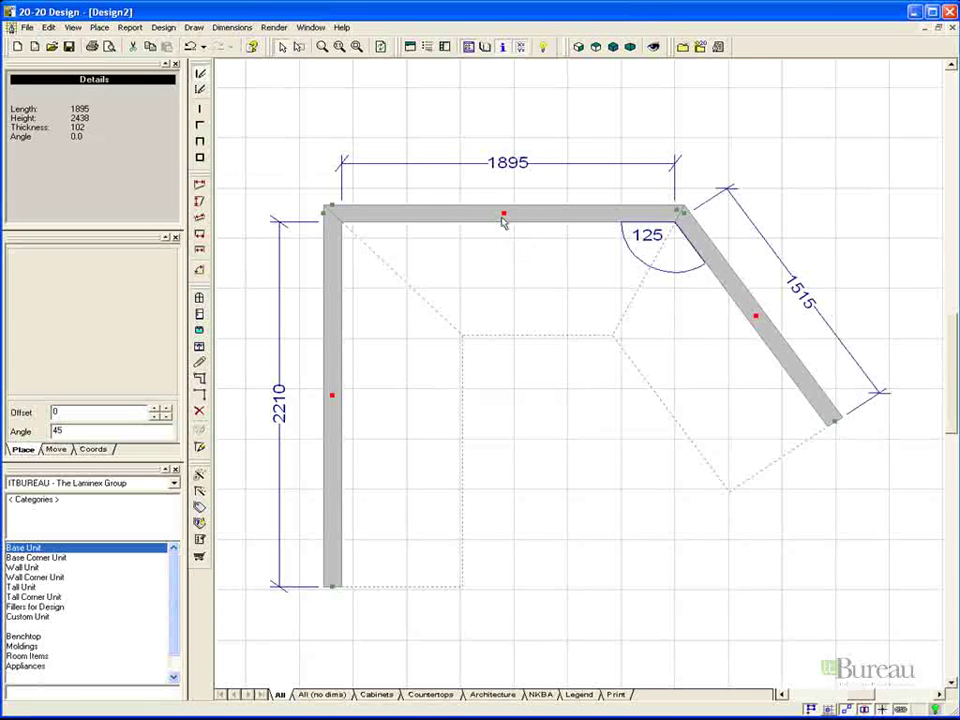
key("Delete")
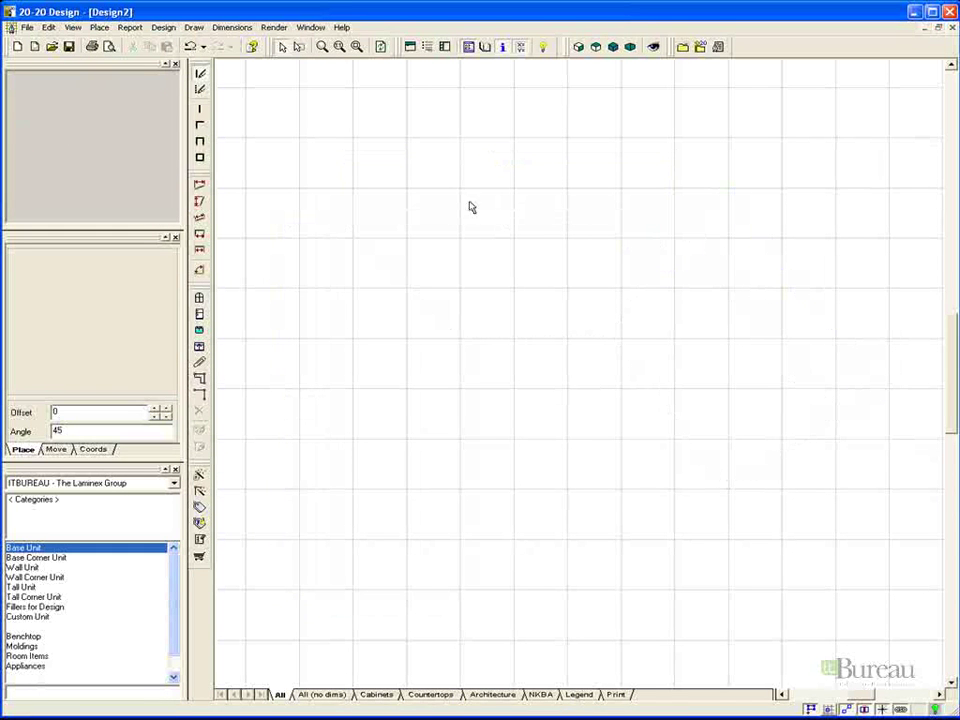
- With the wall tool, draw a 2500-long vertical wall up from the lower left of the grid
left_click(199, 73)
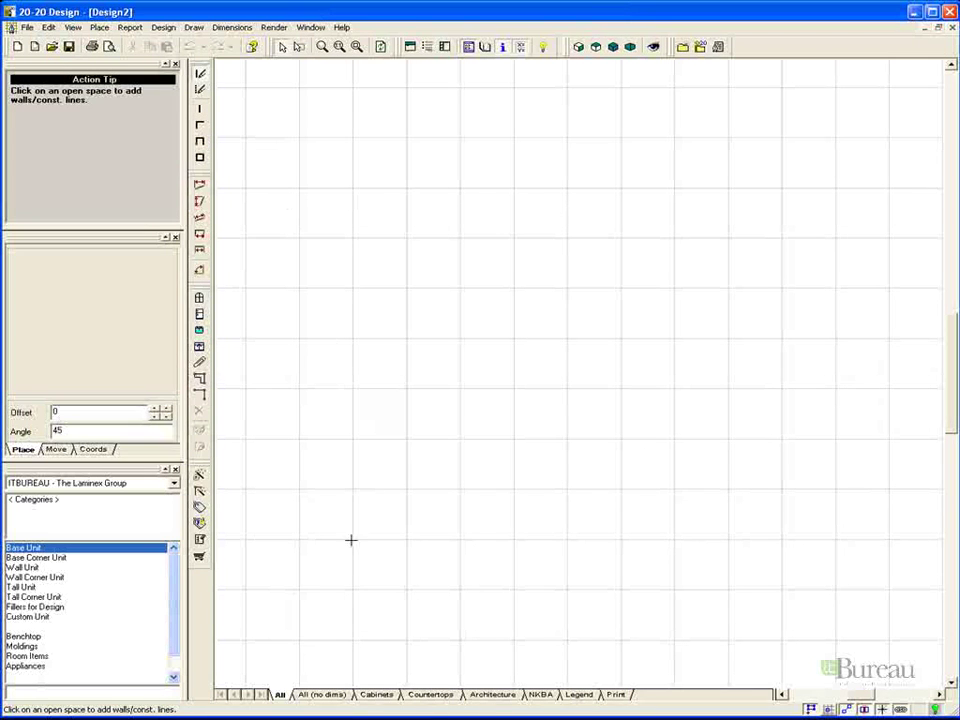
left_click(317, 576)
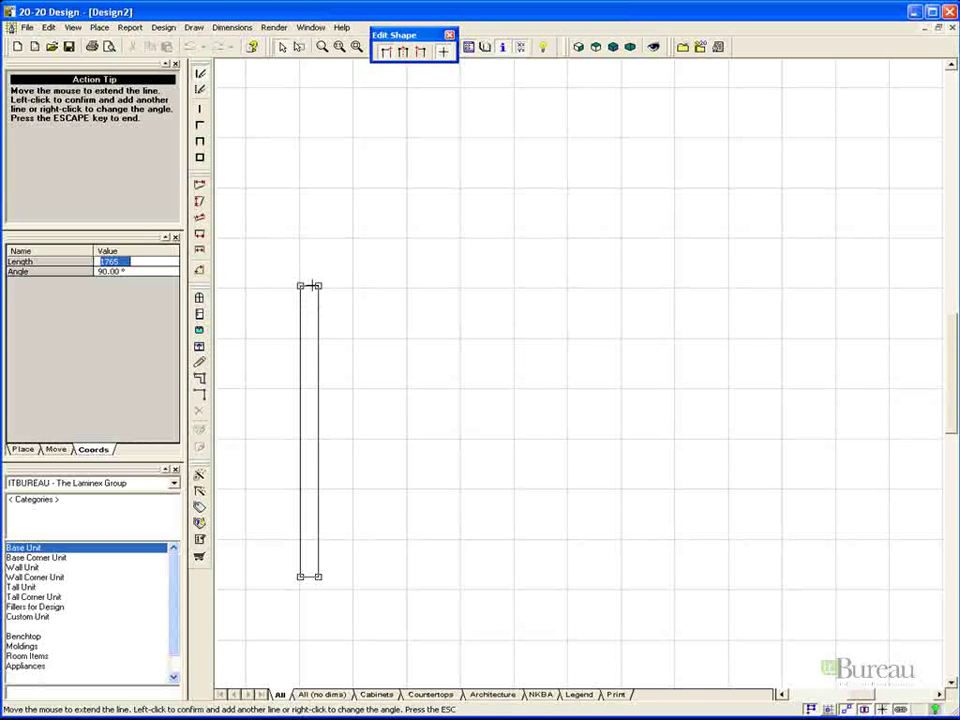
type("2500")
key("Return")
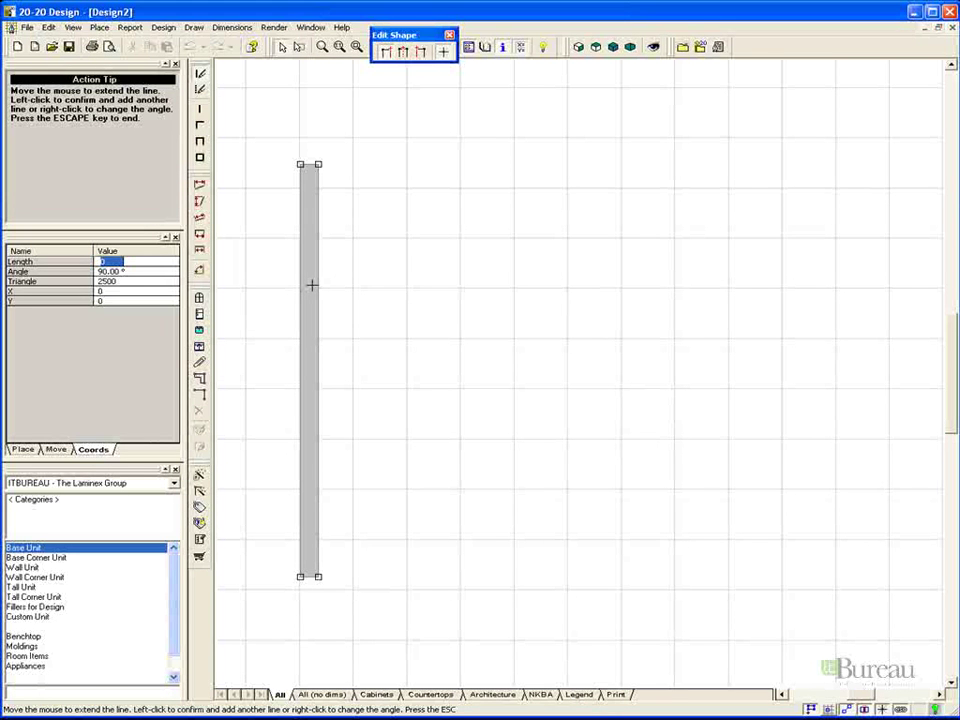
- Add a 3000 top wall and a 1500 wall angled at 135°, then end the run
type("3000")
key("Return")
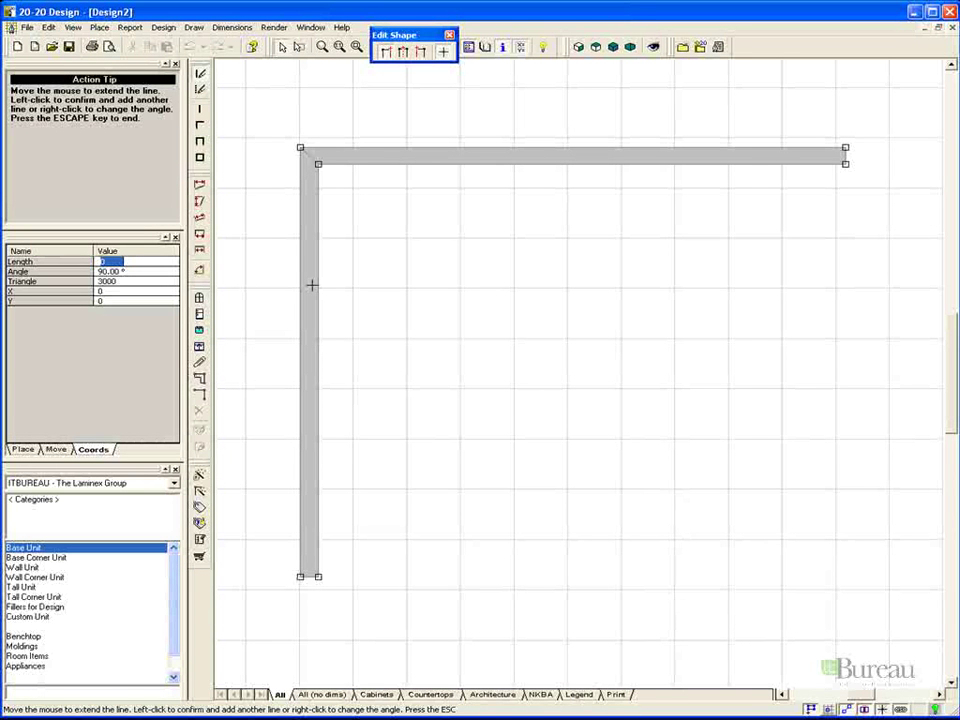
type("1500")
key("Tab")
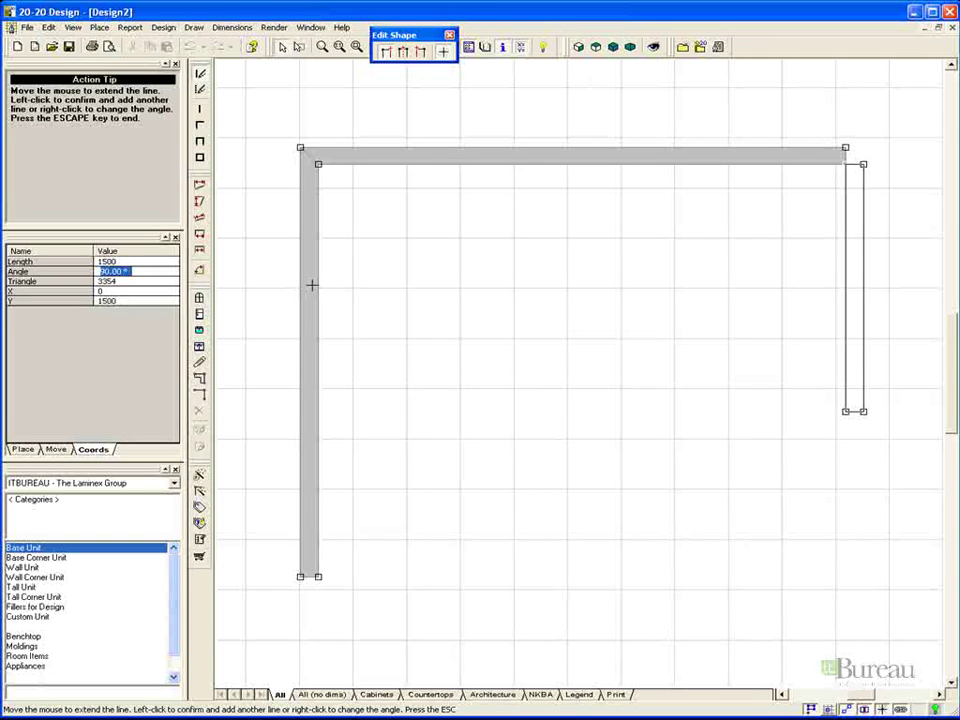
type("1")
type("35")
key("Return")
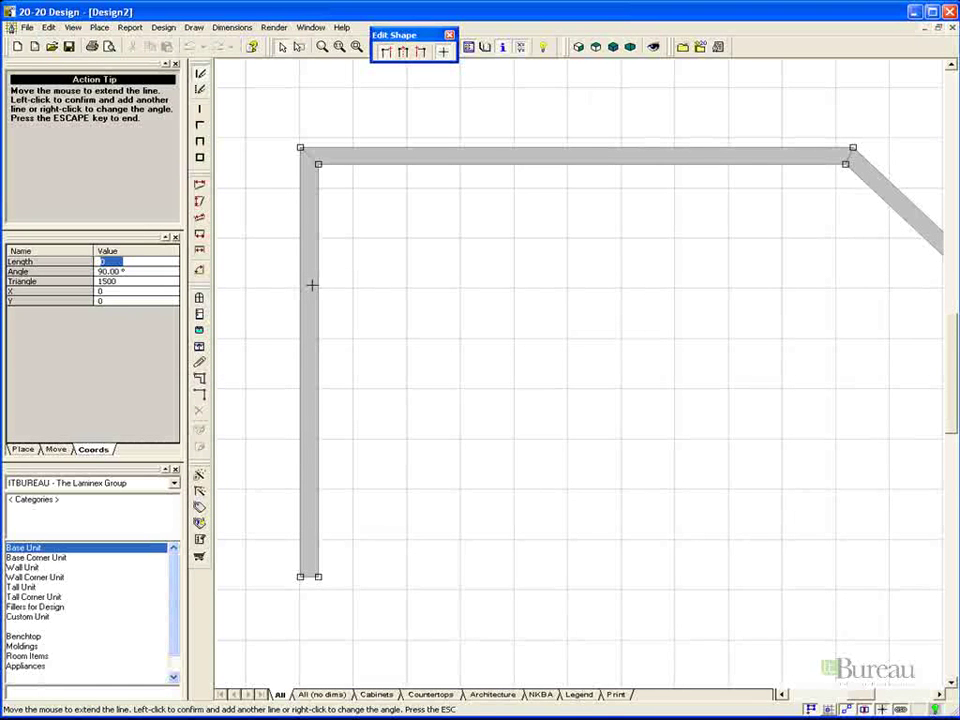
key("Escape")
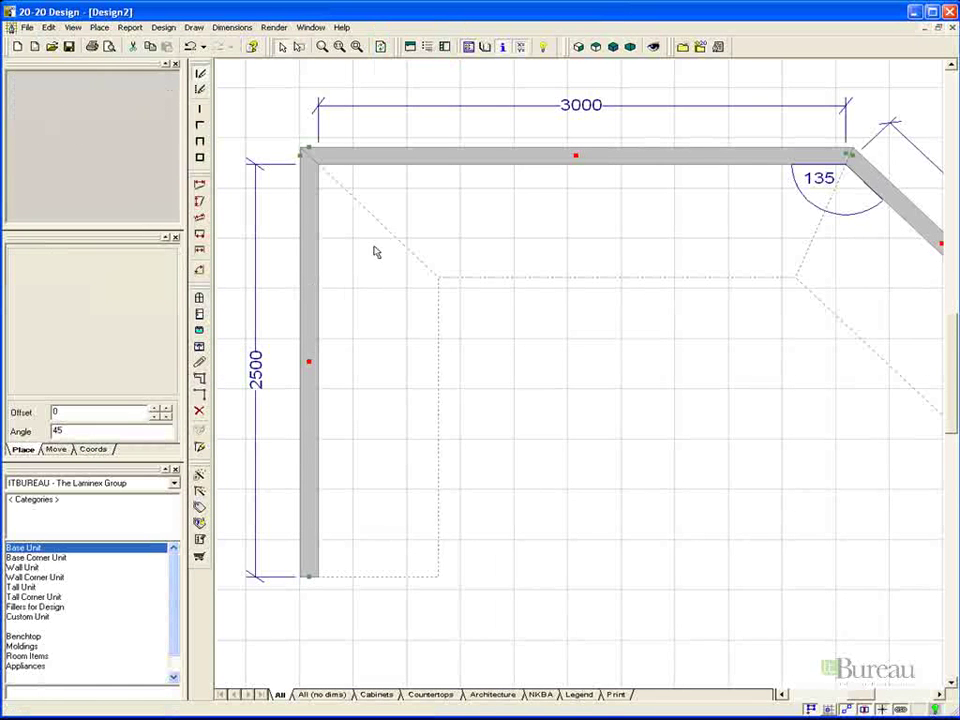
- Zoom out to show all three walls and open the context menu of the 2500 left wall
scroll(578, 352, "down", 2)
scroll(578, 352, "down", 1)
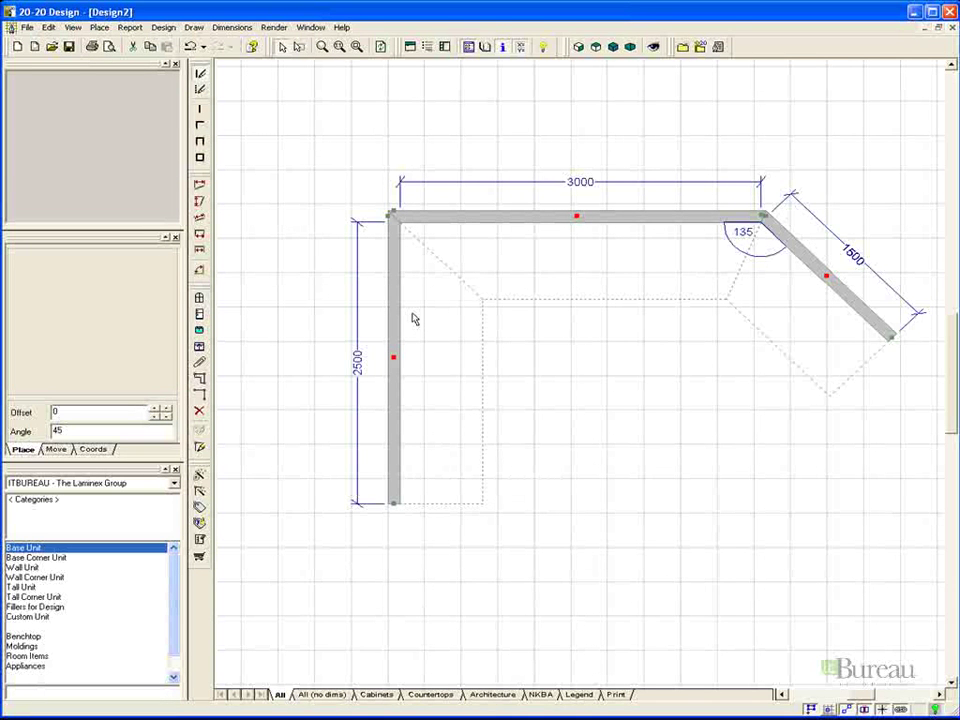
right_click(393, 374)
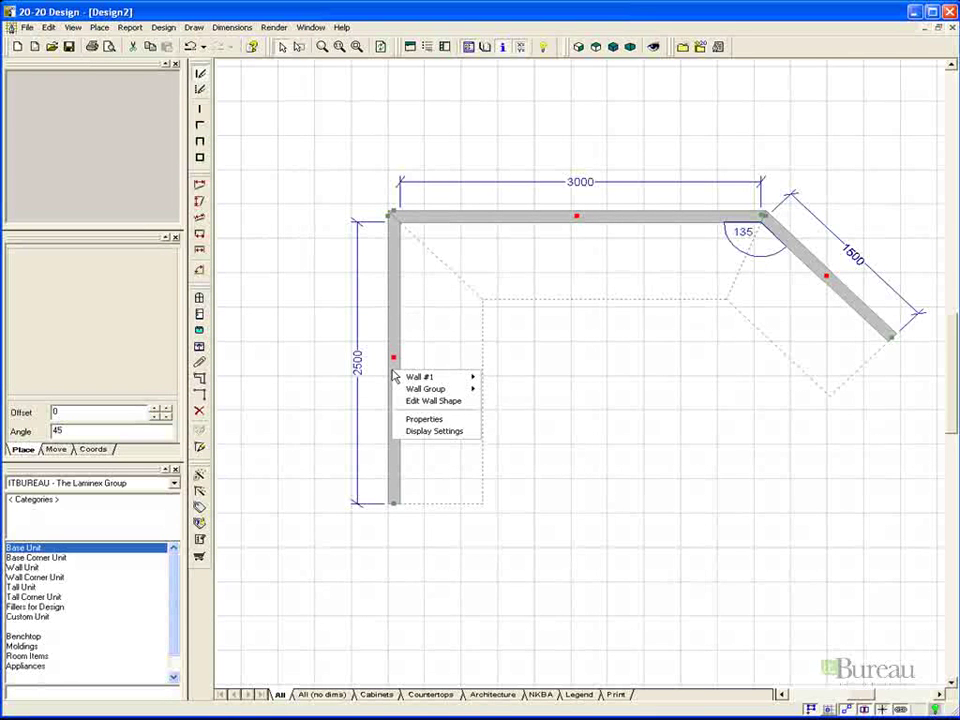
left_click(424, 419)
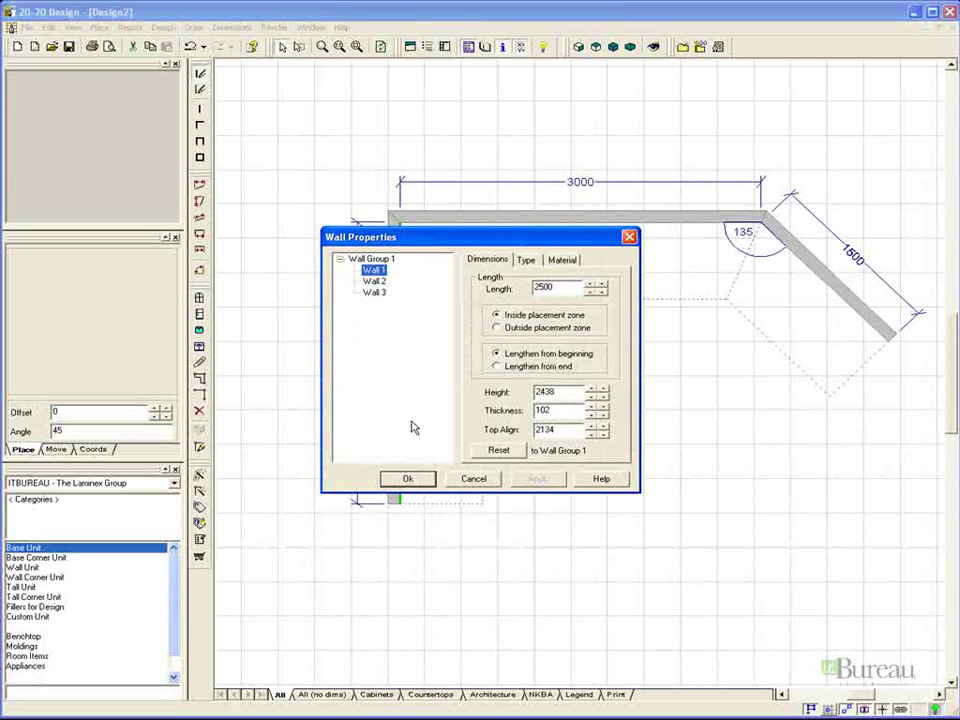
left_click_drag(475, 241, 612, 308)
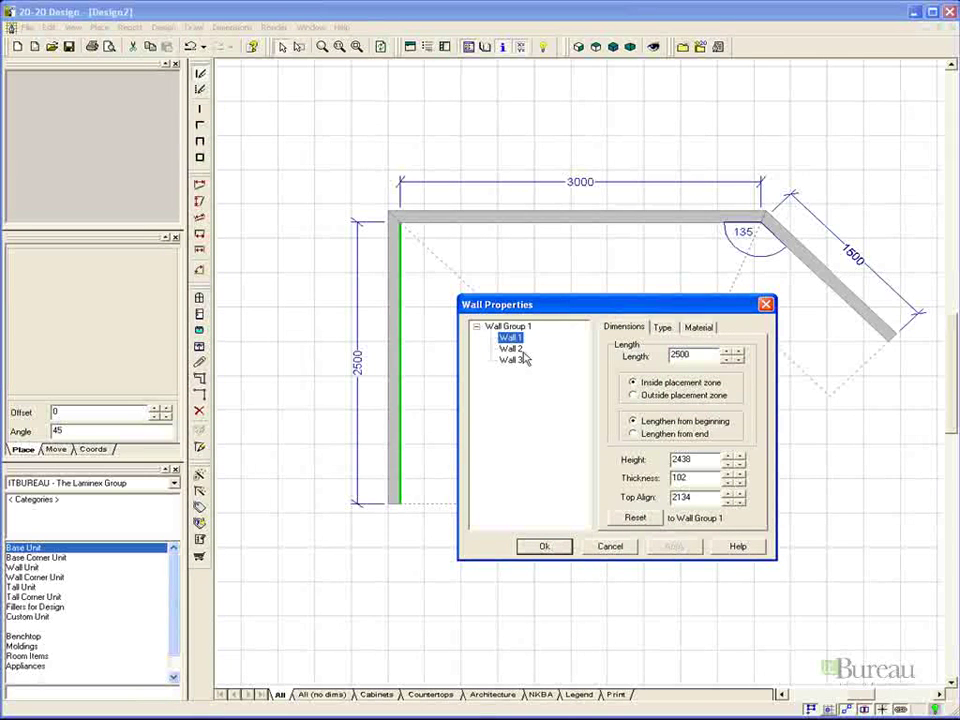
left_click(511, 349)
left_click(516, 360)
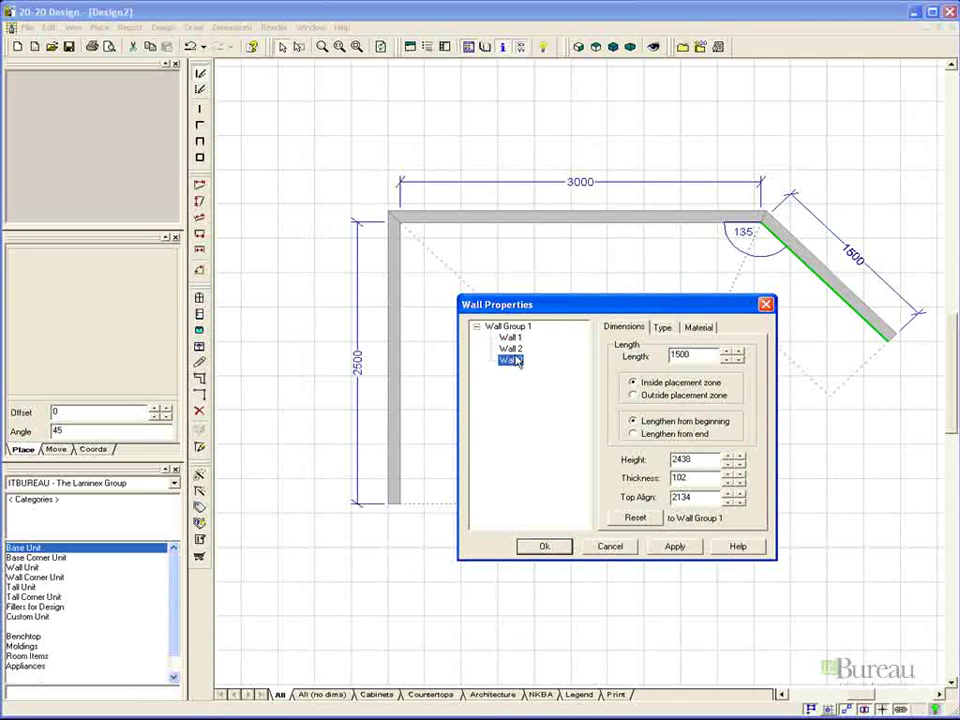
left_click(516, 348)
left_click(520, 340)
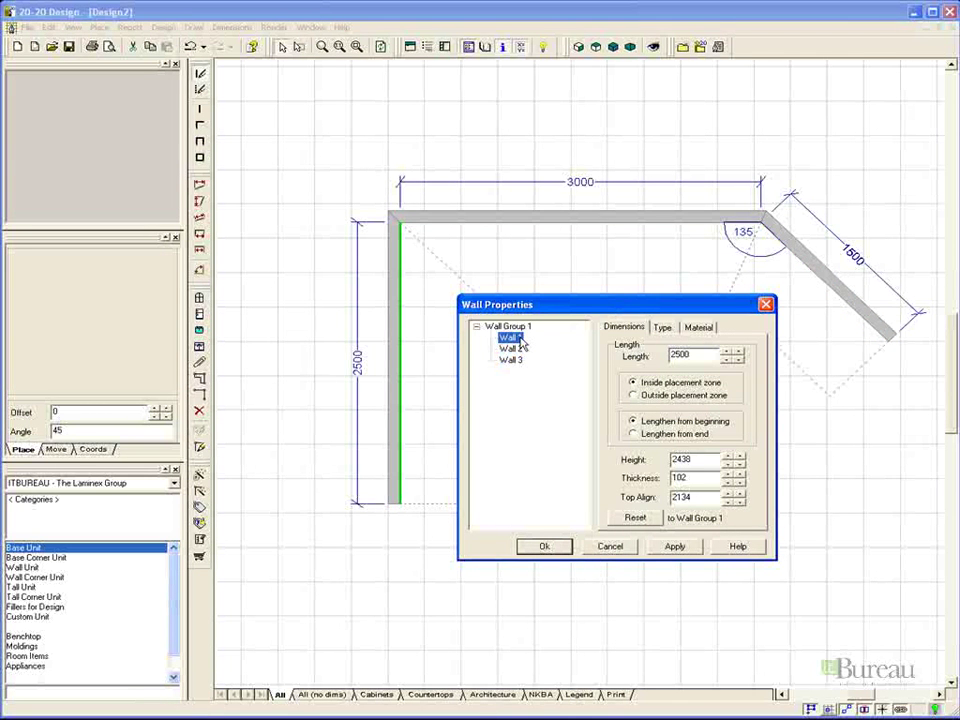
left_click(514, 362)
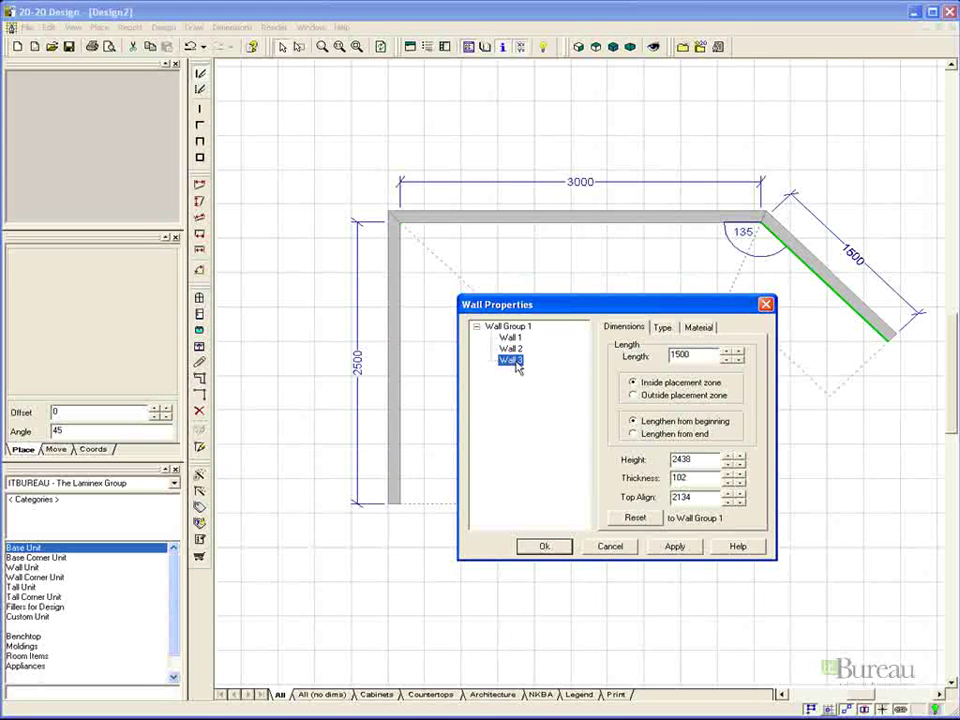
left_click(512, 350)
left_click(511, 339)
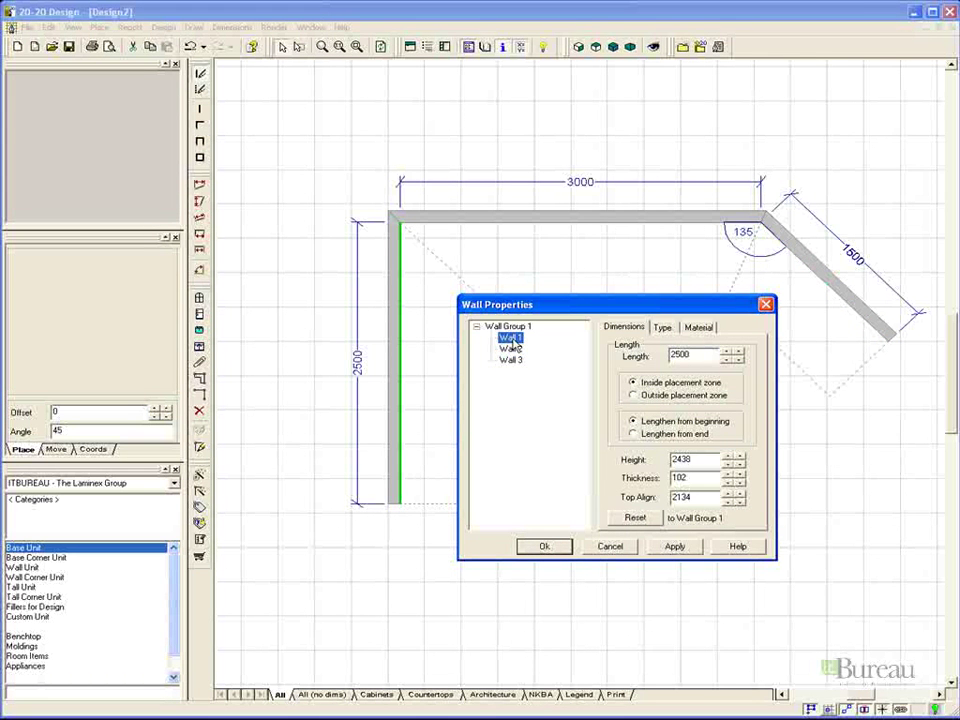
left_click(663, 329)
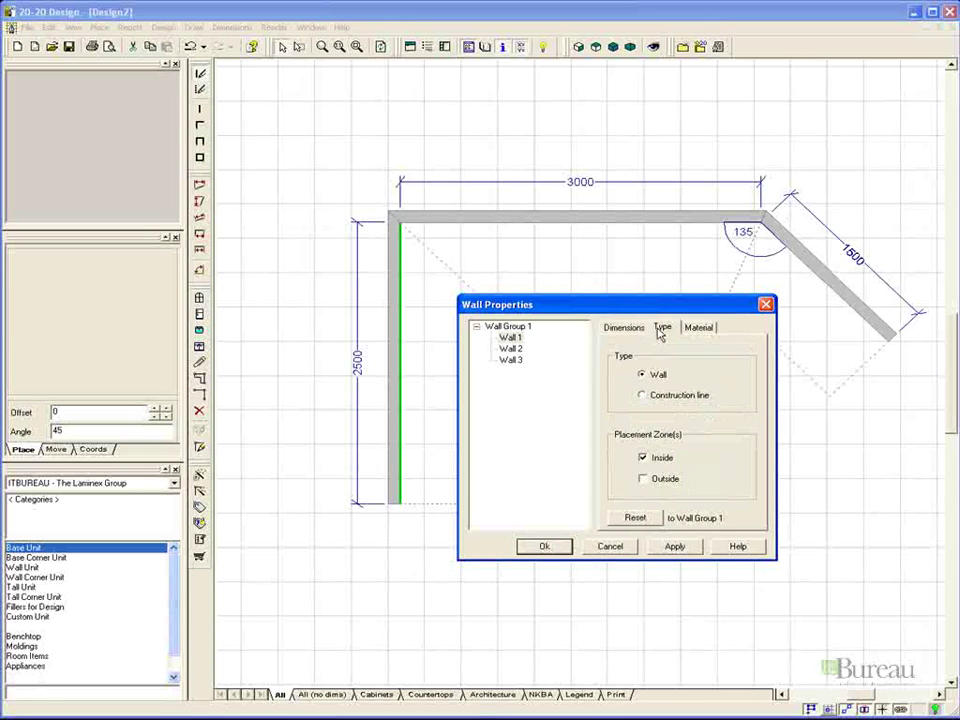
left_click(693, 329)
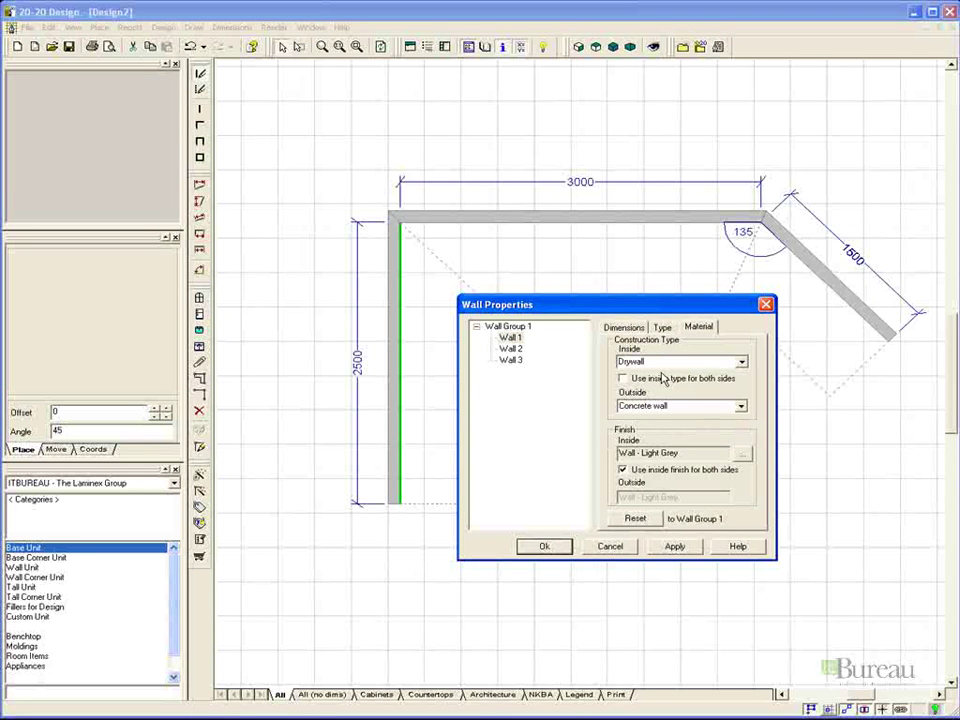
left_click(543, 547)
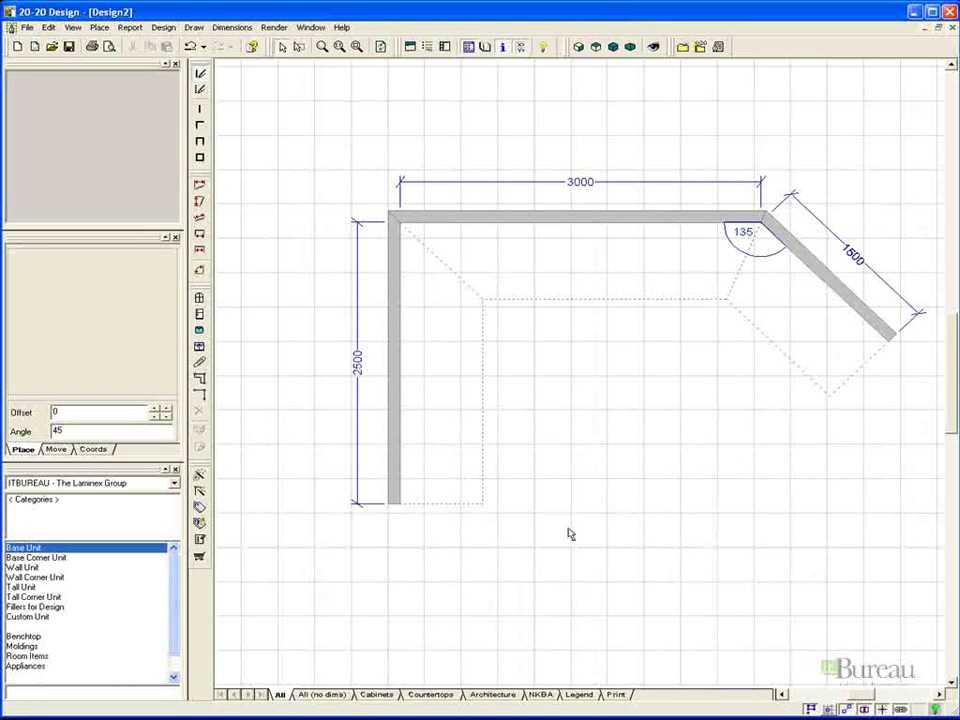
- Delete the old wall run and place an L-shaped wall pair near the top left
left_click(398, 470)
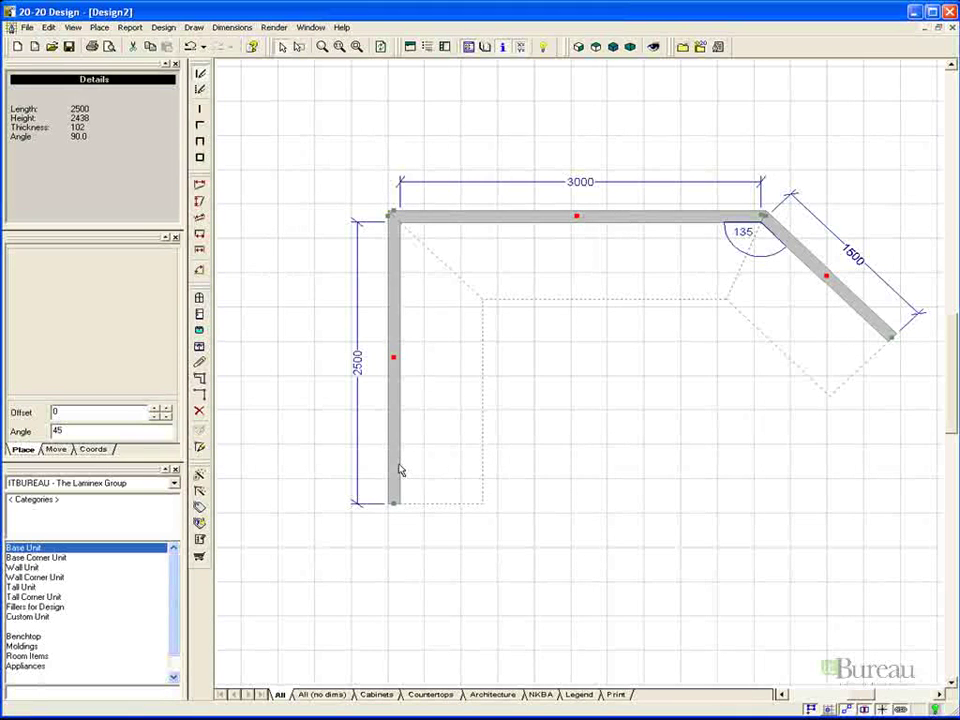
key("Delete")
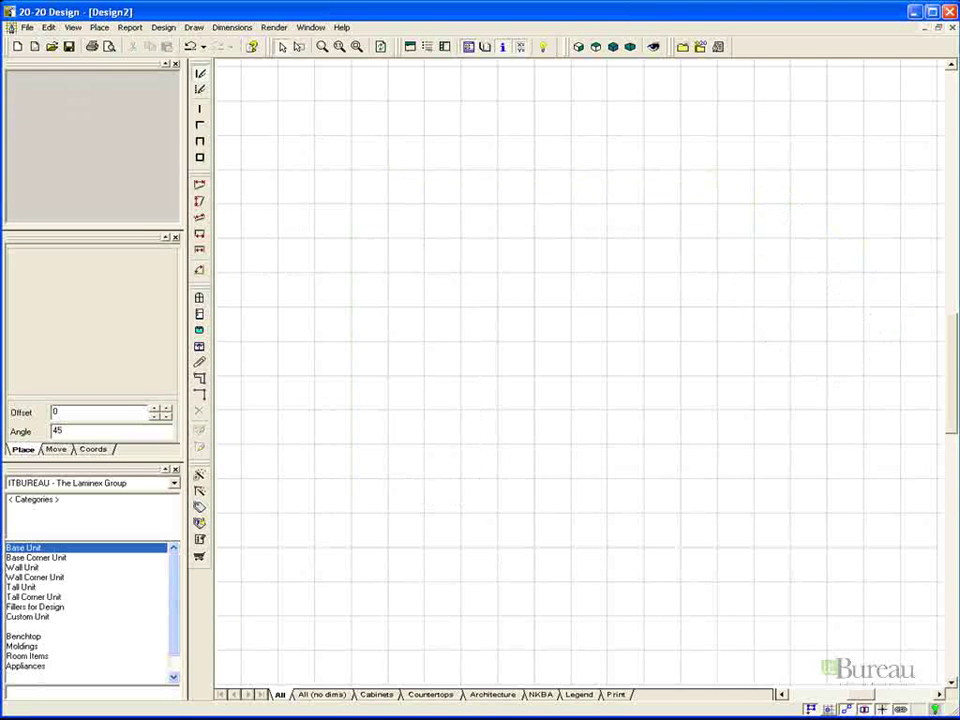
left_click(200, 124)
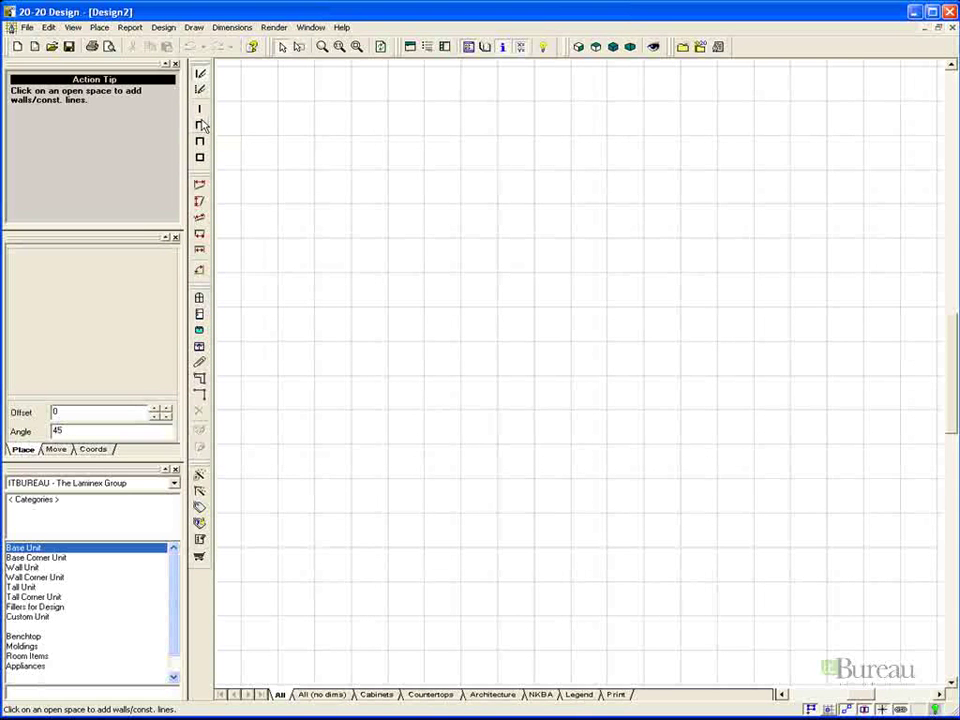
left_click(352, 130)
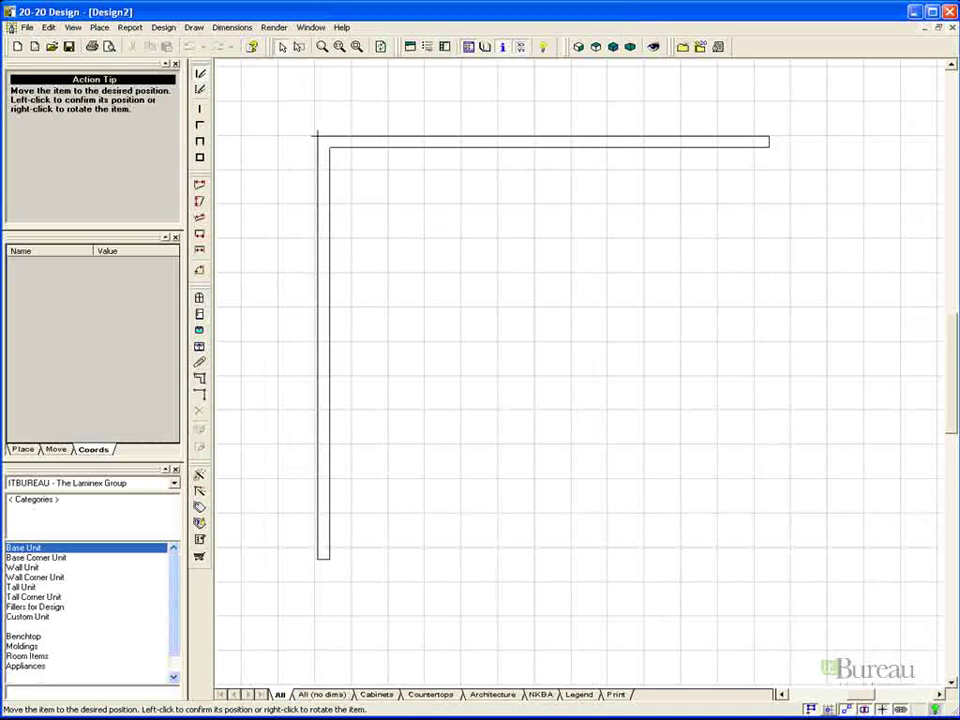
left_click(317, 135)
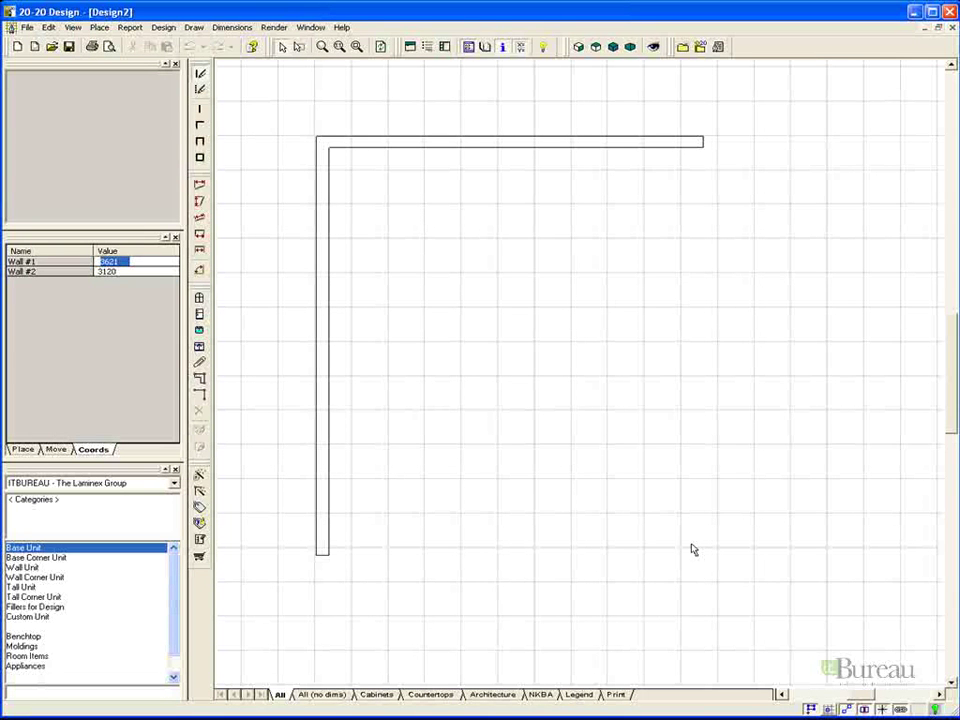
- Set the L-shaped walls to 3000 for Wall #1 and 4000 for Wall #2
type("3000")
key("Tab")
type("4")
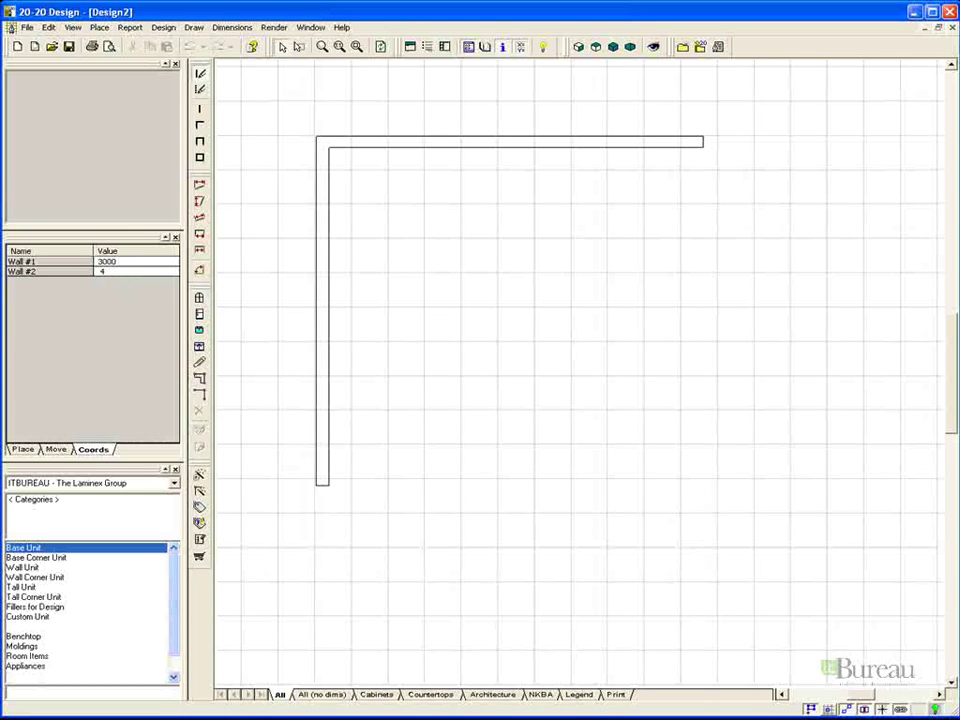
type("000")
key("Return")
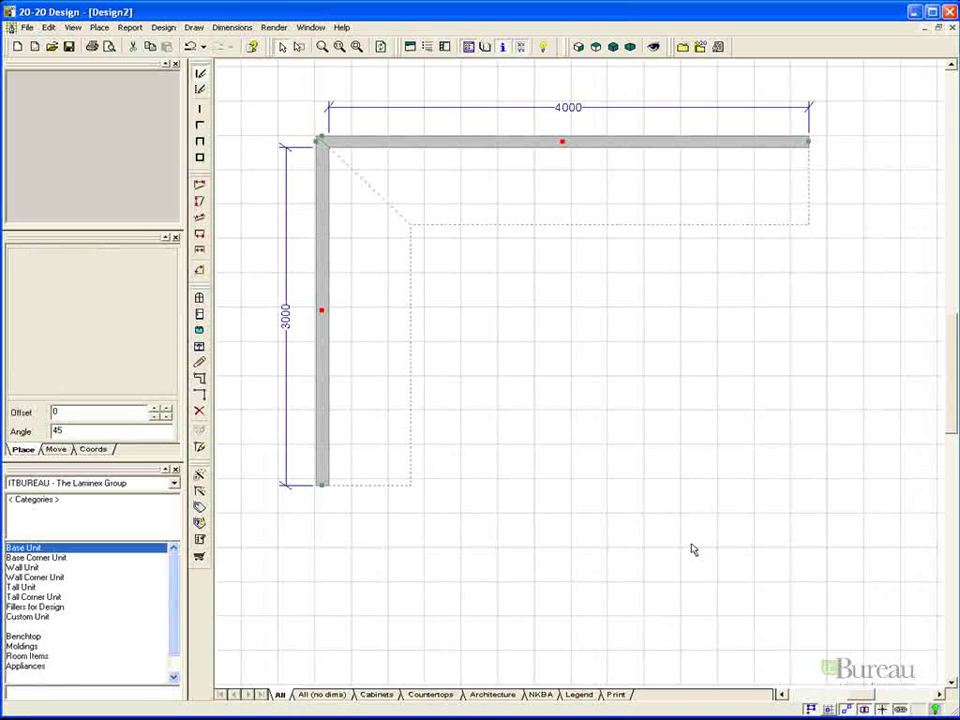